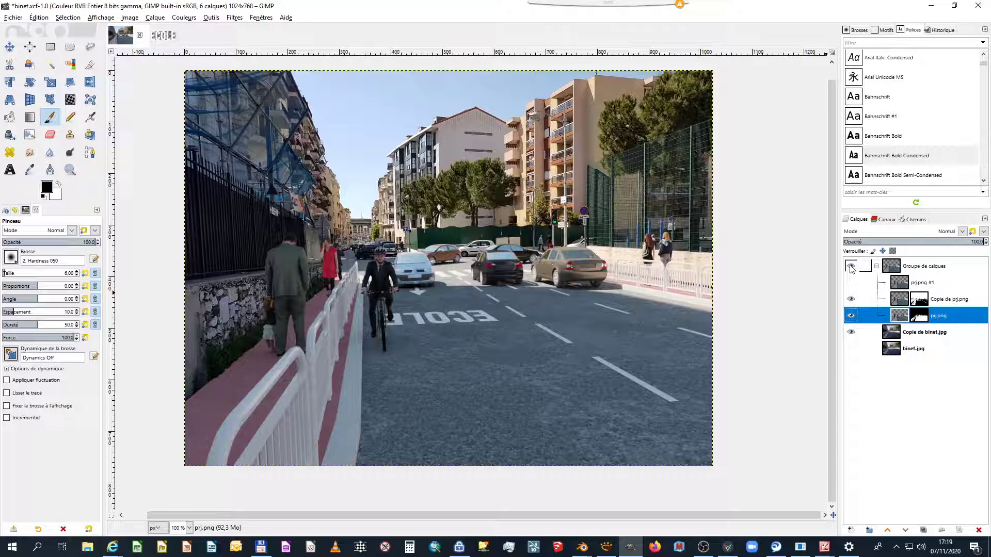
Toggle the visibility of the Groupe de calques layer group to compare the montage with the original street photo
left_click(850, 266)
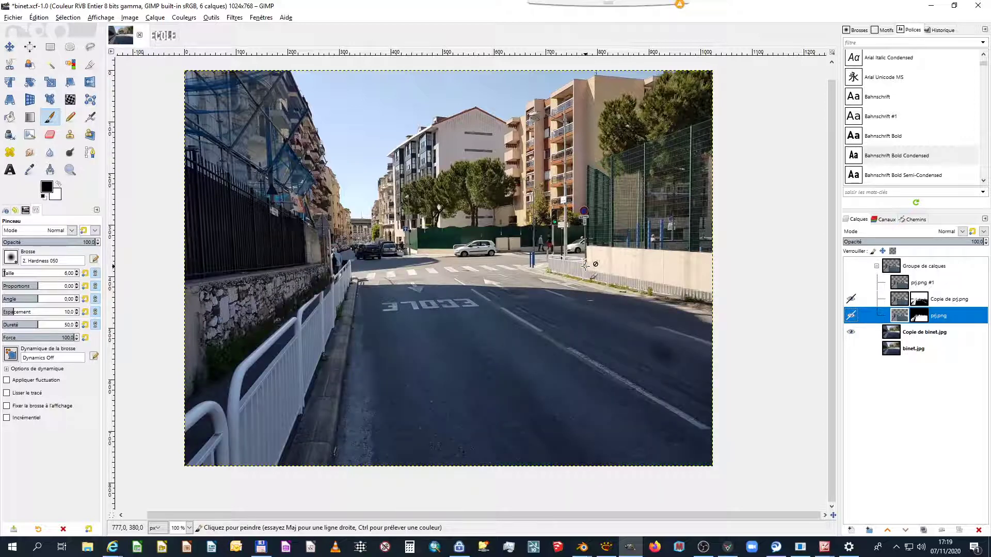
left_click(851, 267)
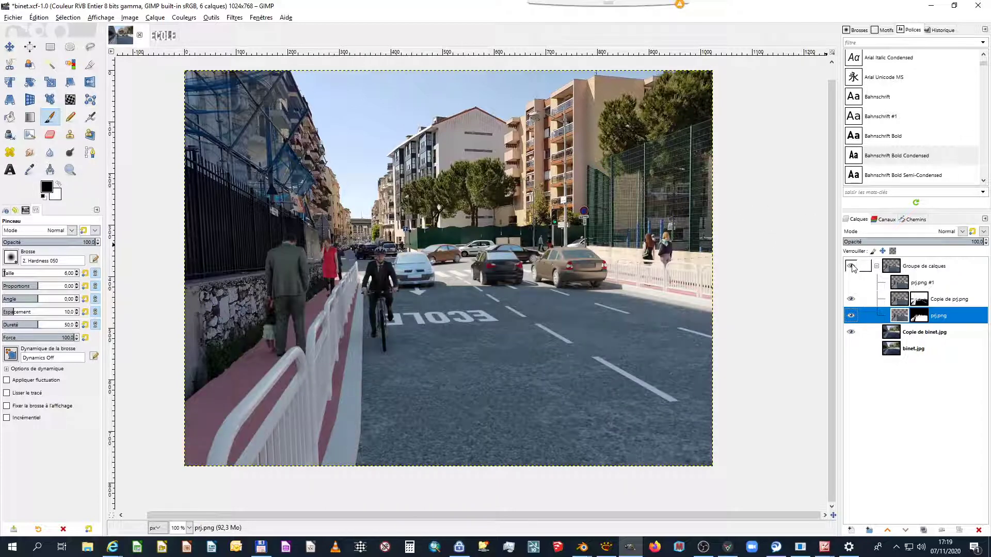
left_click(851, 267)
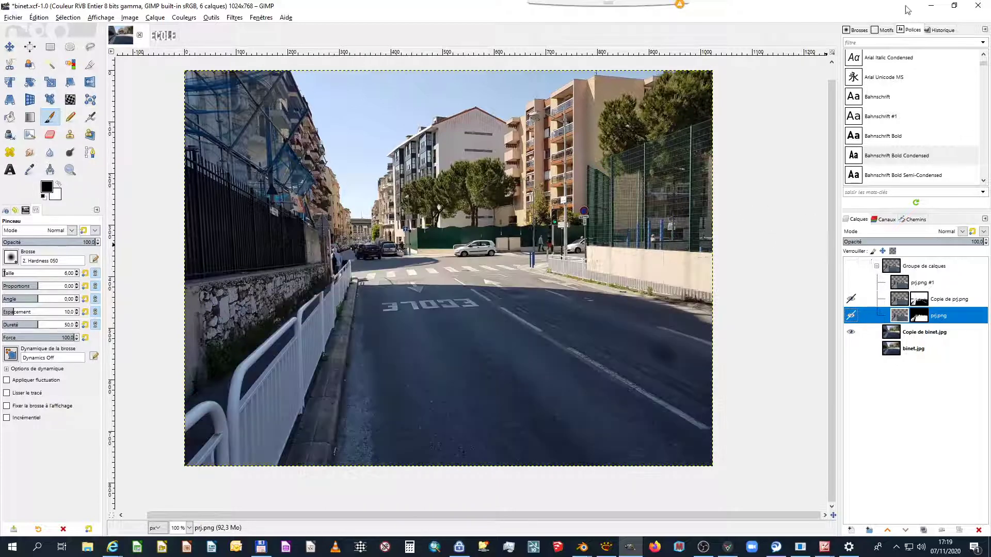
left_click(88, 547)
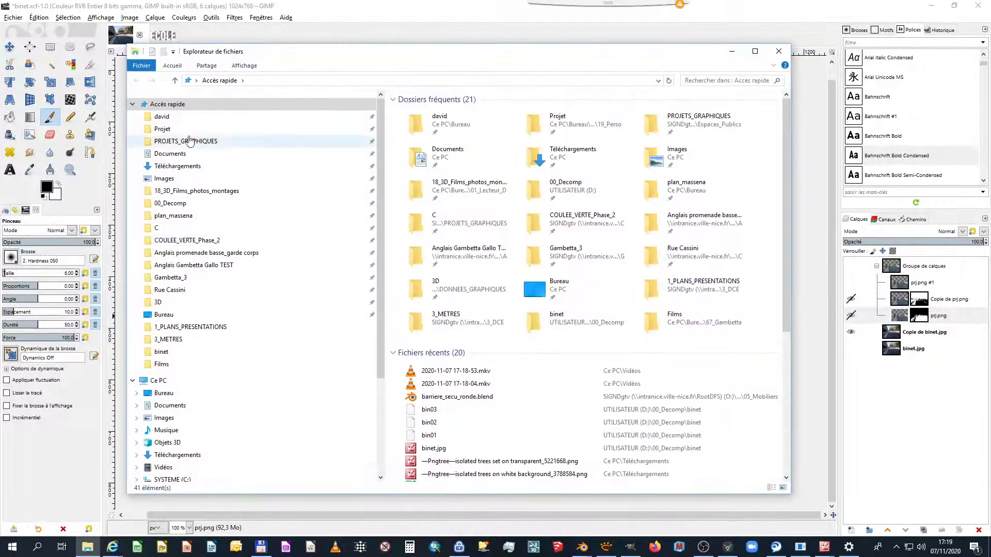
left_click(164, 314)
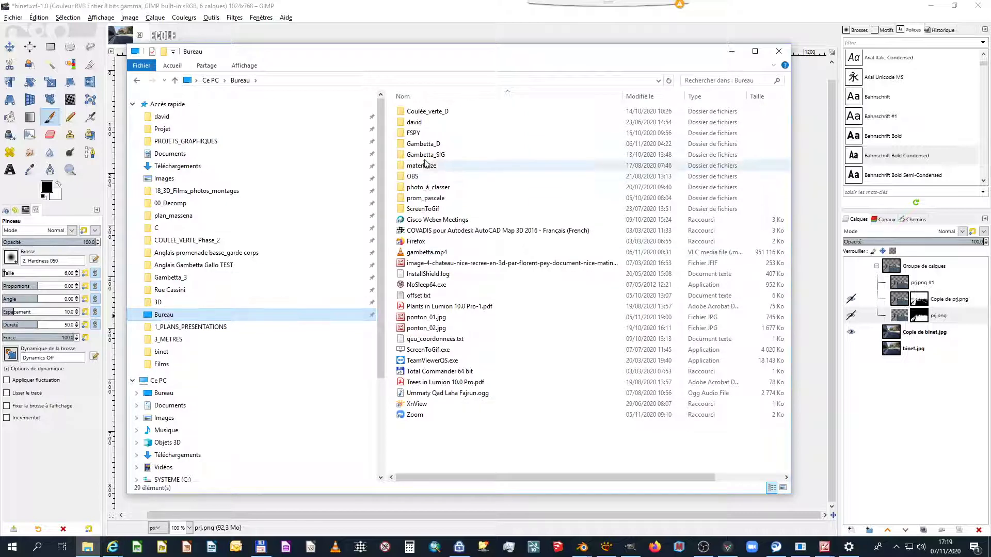
left_click(731, 51)
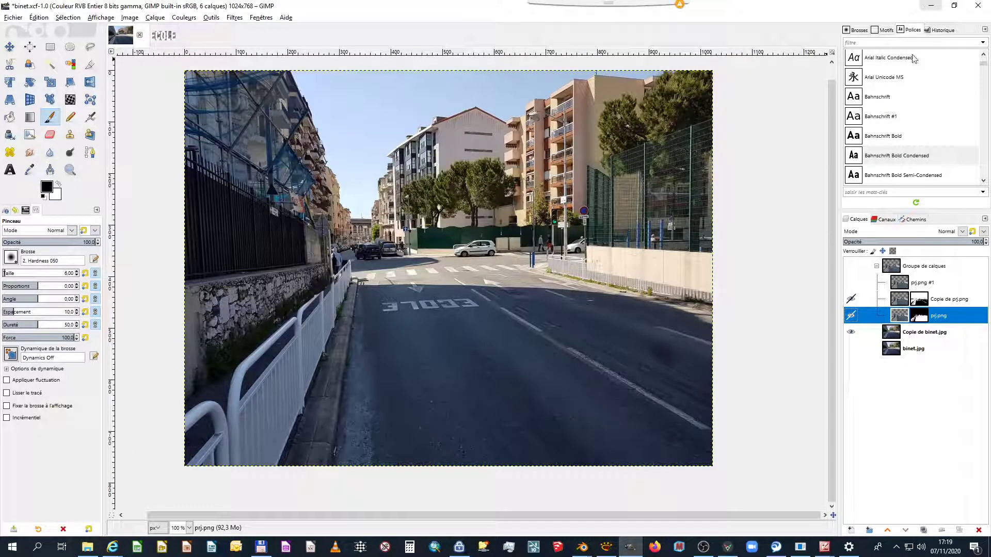
Make the Groupe de calques layer group visible over the street photo
left_click(851, 267)
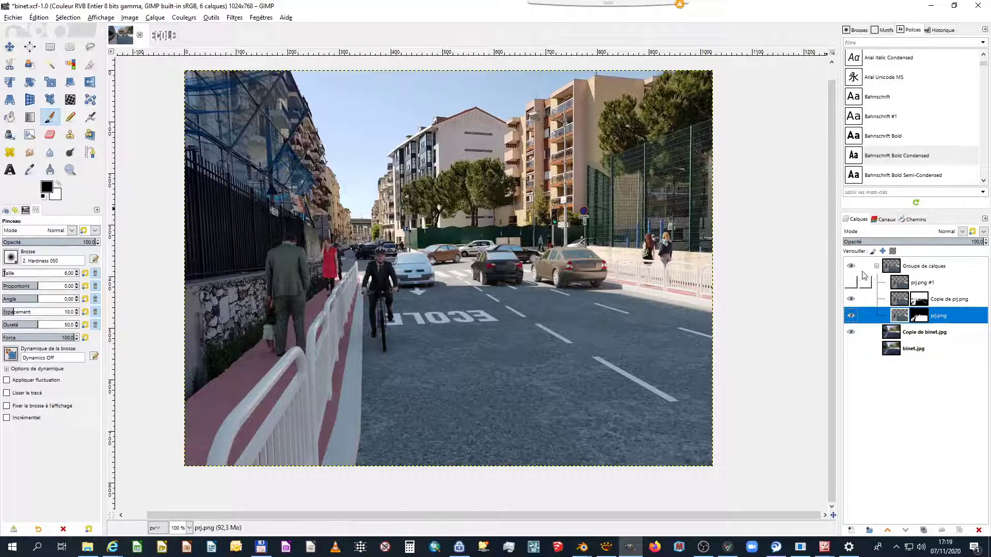
Switch to the binet_prj scene in Blender, display it in solid shading and exclude the xref collection
left_click(931, 5)
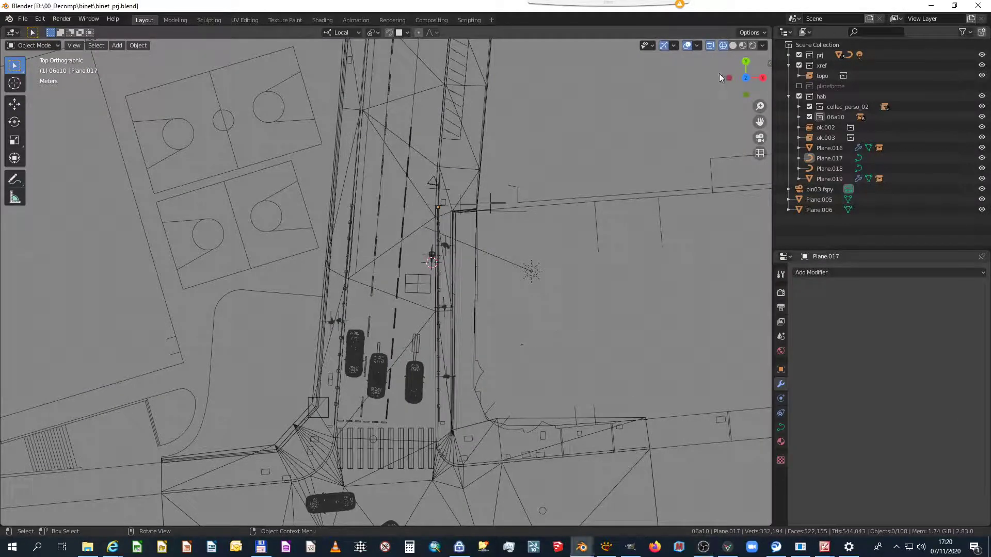
left_click(733, 46)
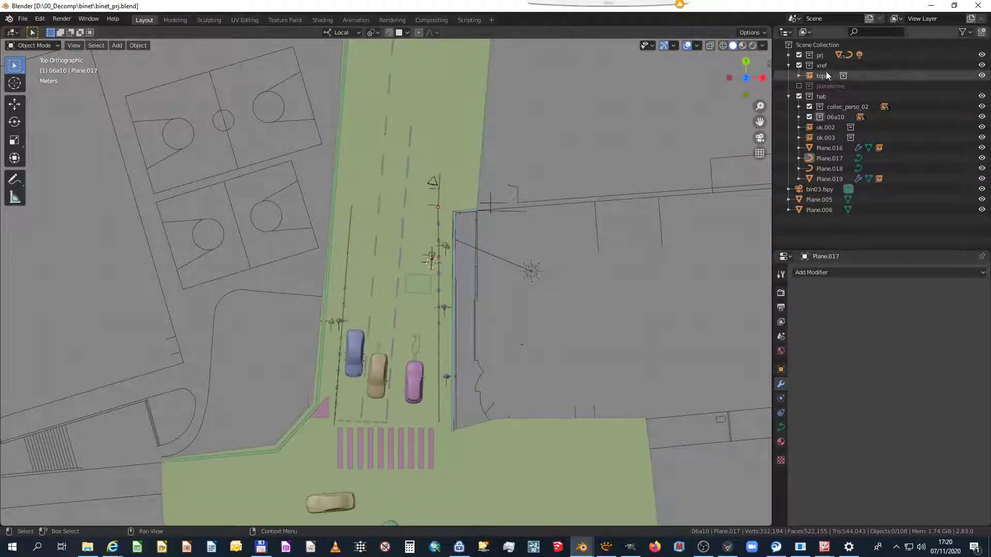
left_click(799, 65)
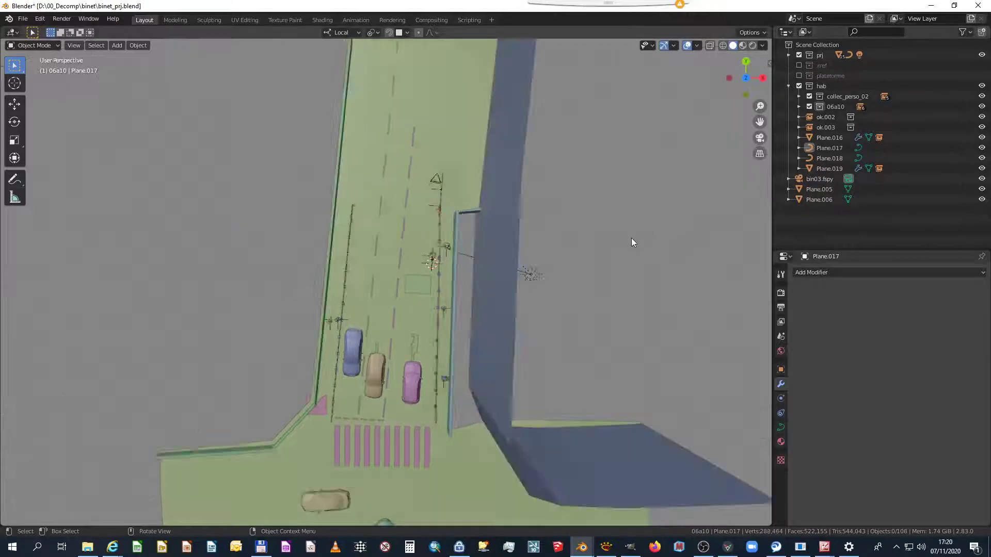
View the scene through the camera and select the building and wall planes on both sides of the street to examine them
key("KP_0")
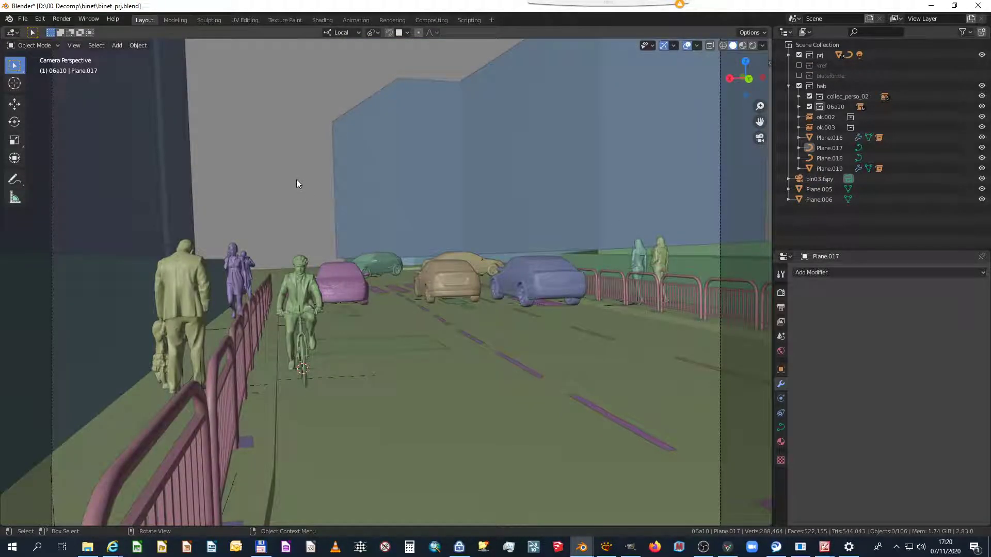
scroll(371, 253, "down", 3)
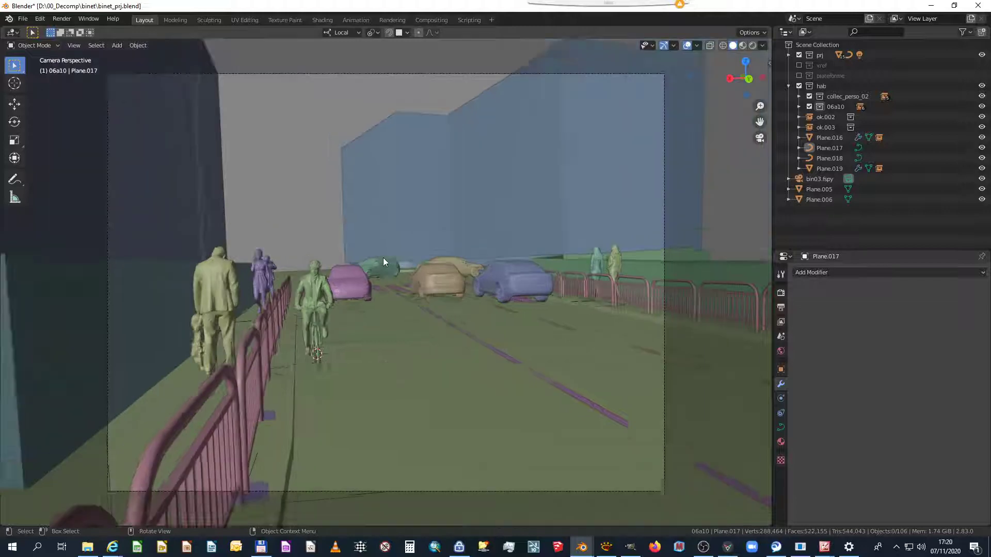
scroll(359, 247, "up", 1)
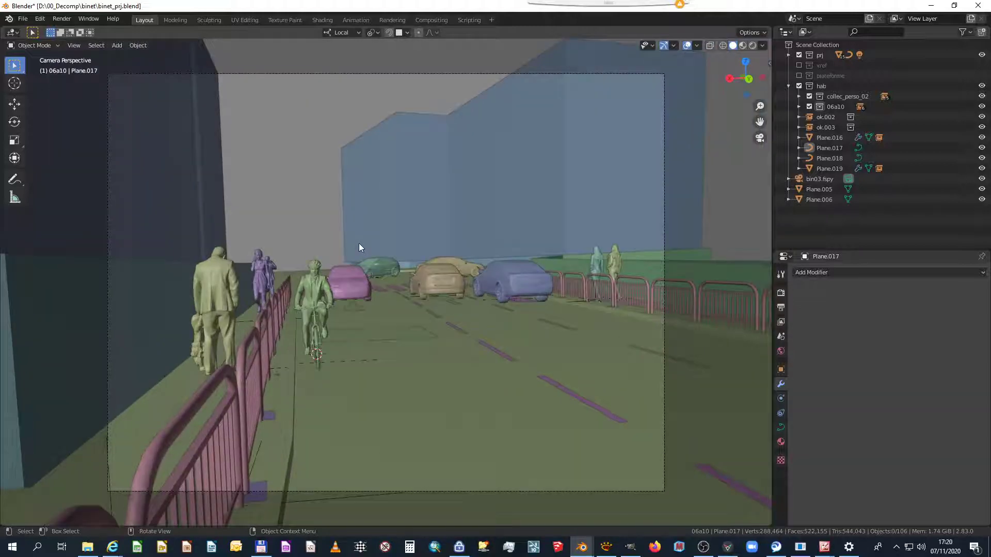
left_click(184, 319)
left_click(186, 222)
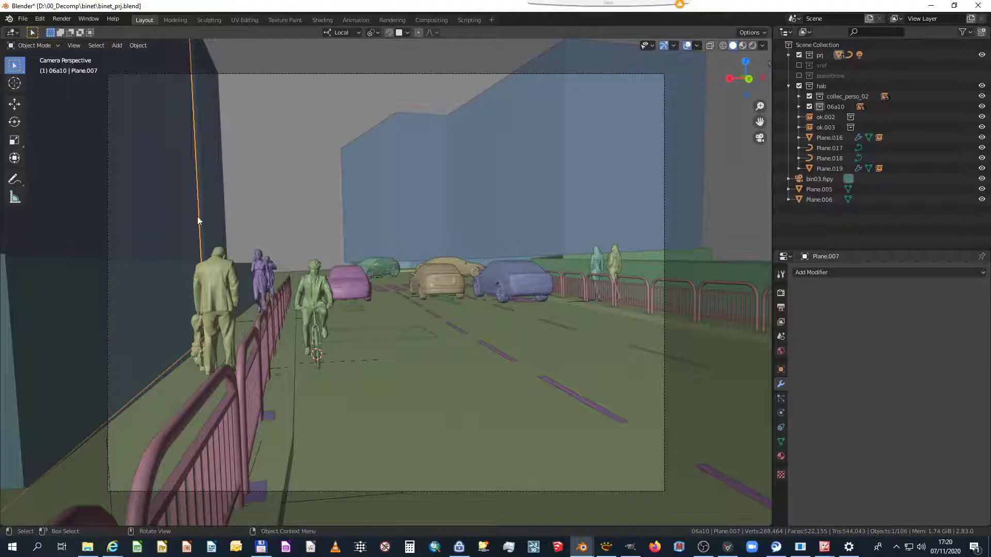
left_click(693, 271)
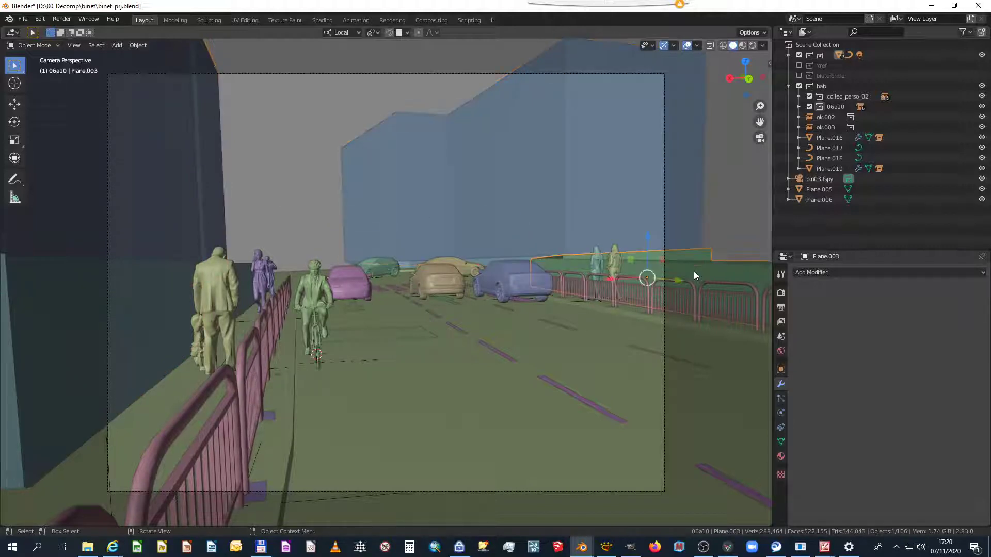
left_click(119, 317)
left_click(666, 270)
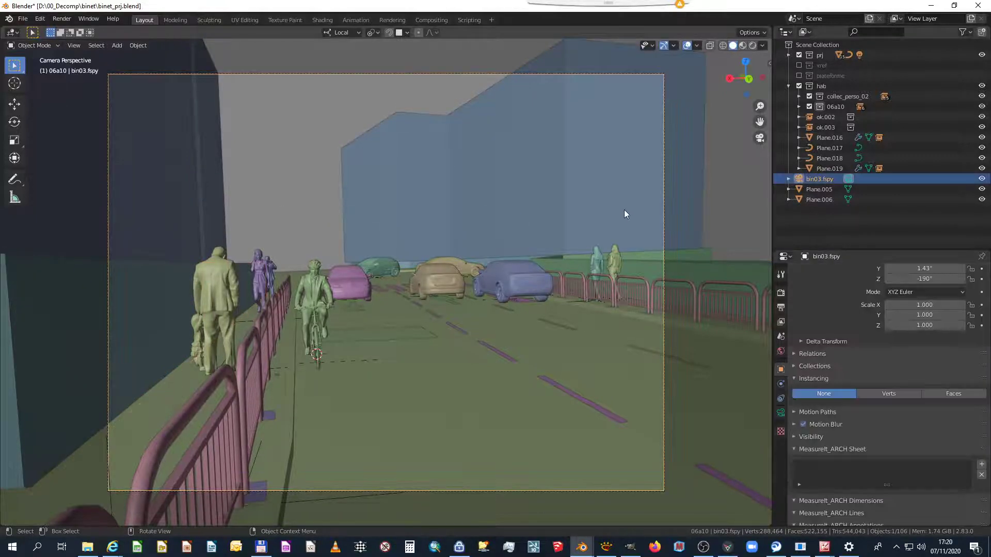
left_click(624, 210)
left_click(181, 211)
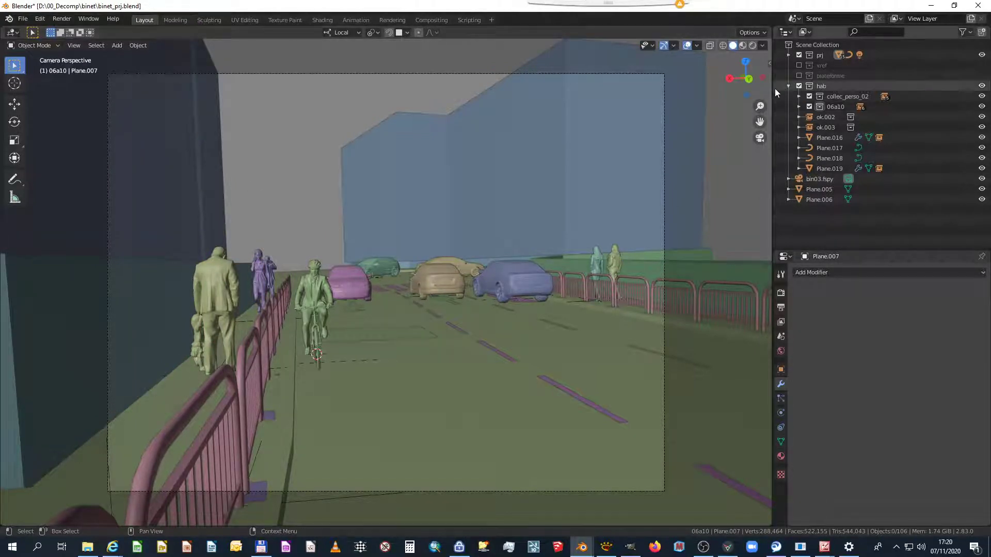
Widen the side area beside the viewport and replace the Outliner with the Shader Editor, framing the World's Background node
left_click_drag(772, 86, 668, 86)
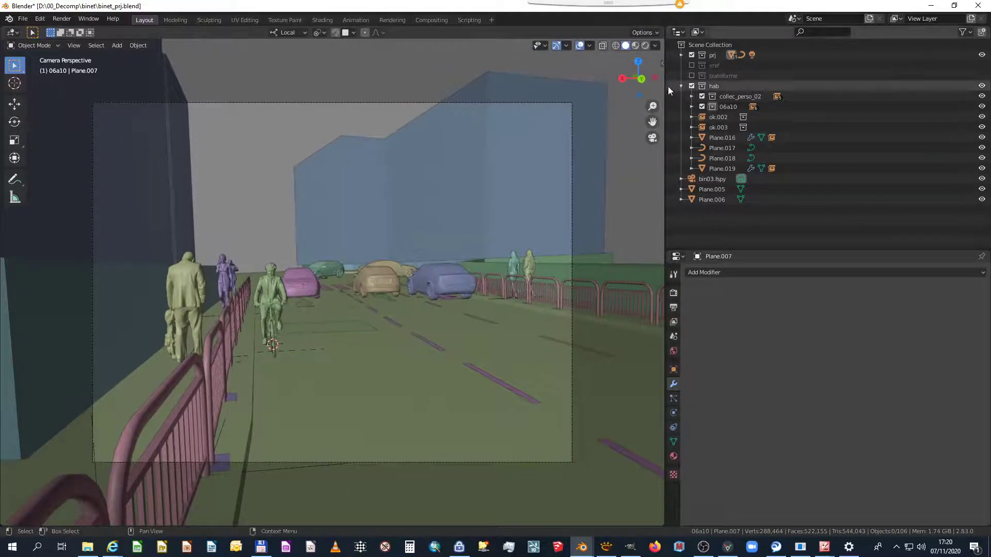
left_click(680, 32)
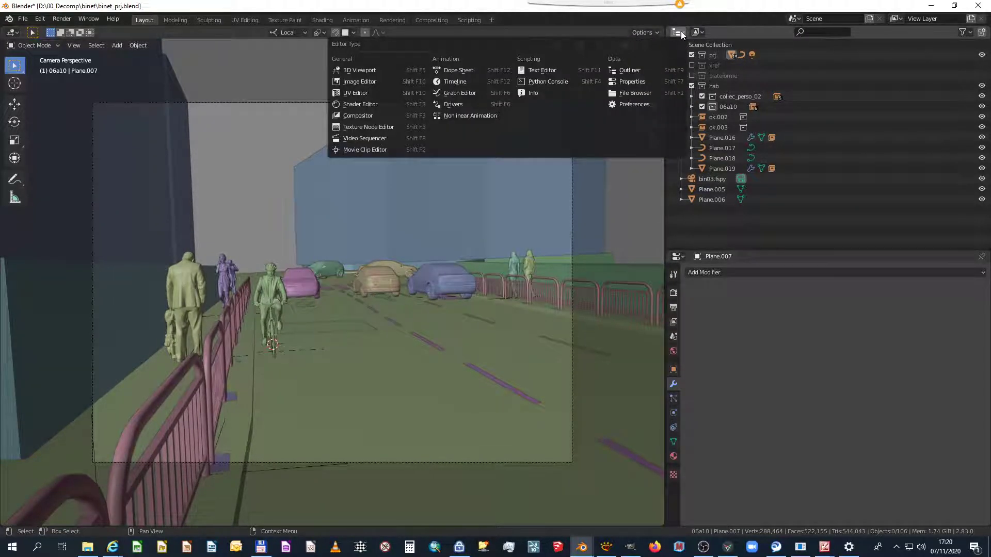
left_click(364, 104)
scroll(758, 160, "down", 6)
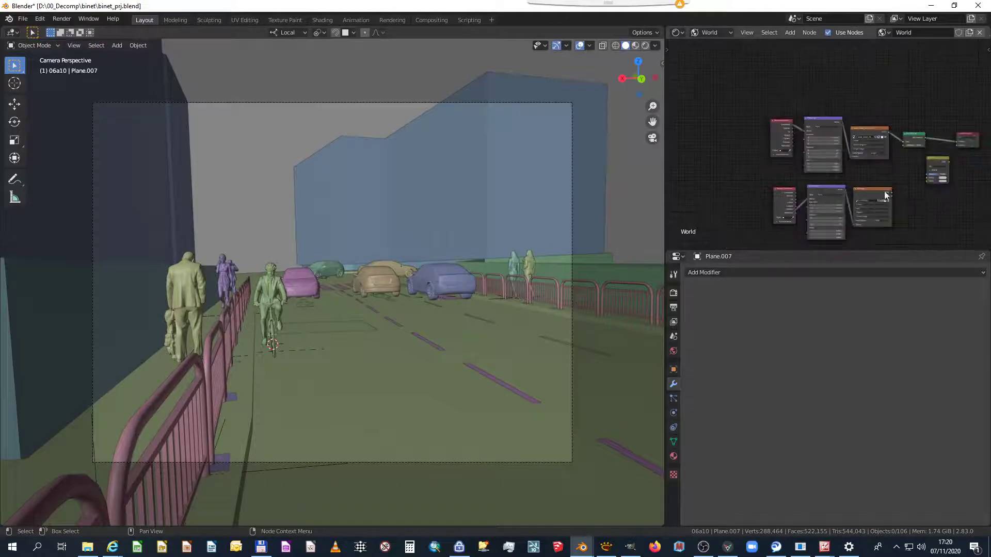
scroll(891, 182, "up", 6)
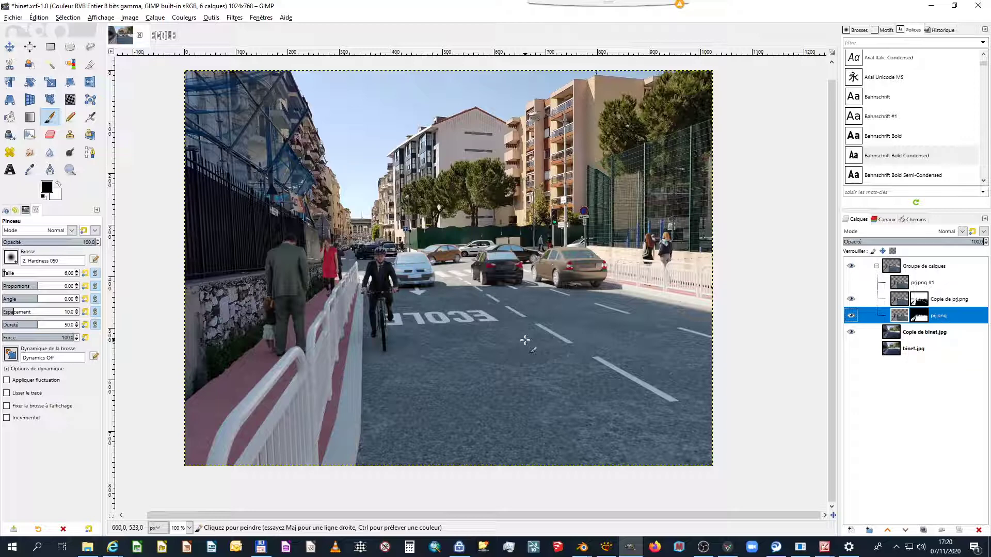
In GIMP, hide the Copie de binet.jpg, Copie de prj.png and prj.png layers and show only prj.png #1
left_click(850, 332)
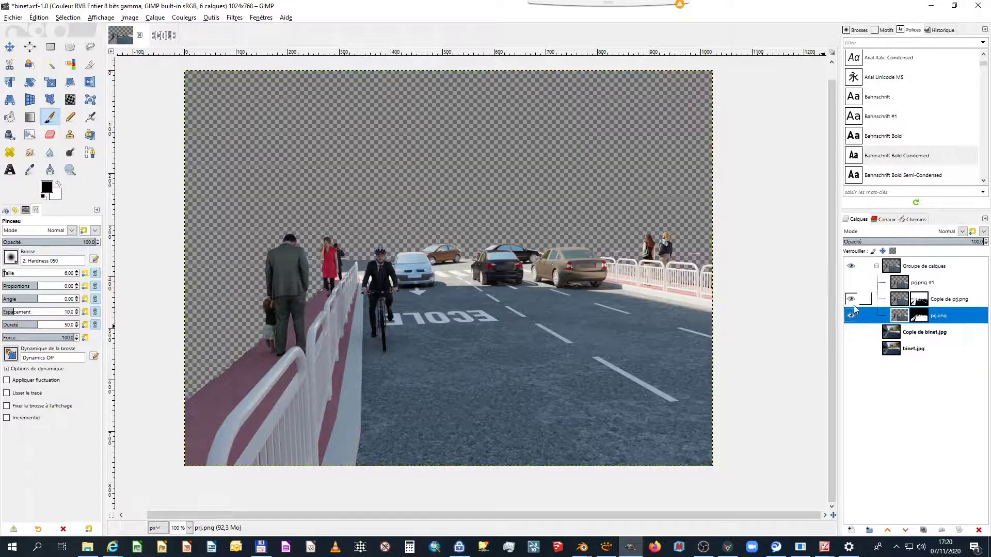
left_click(853, 315)
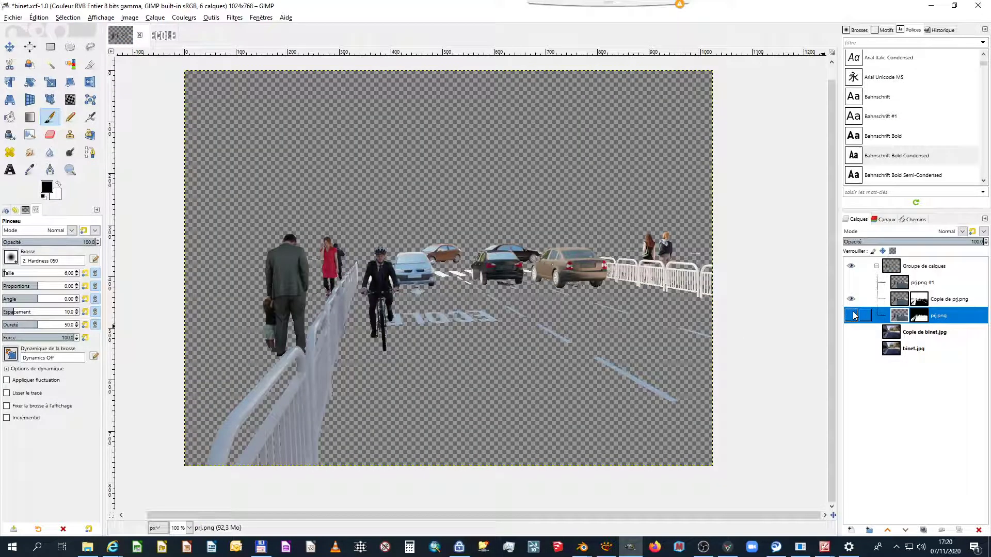
left_click(852, 315)
left_click(851, 283)
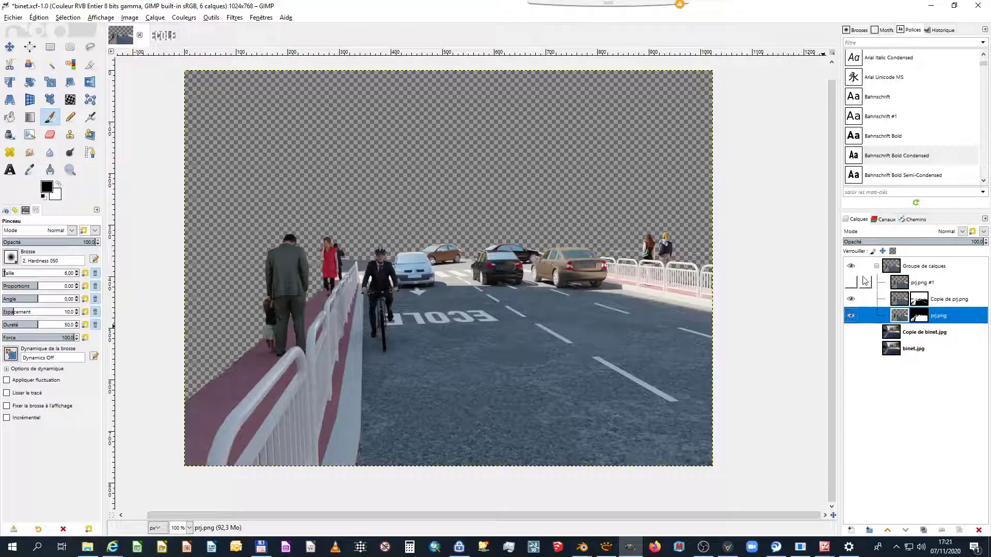
left_click(851, 300)
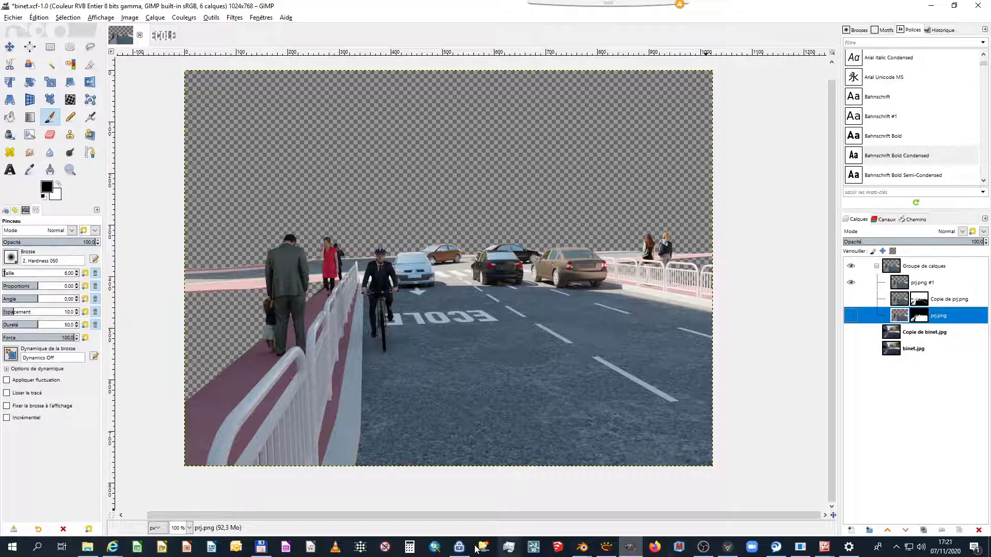
Look at the World background nodes of the binet_prj scene in Blender and return to GIMP
left_click(582, 547)
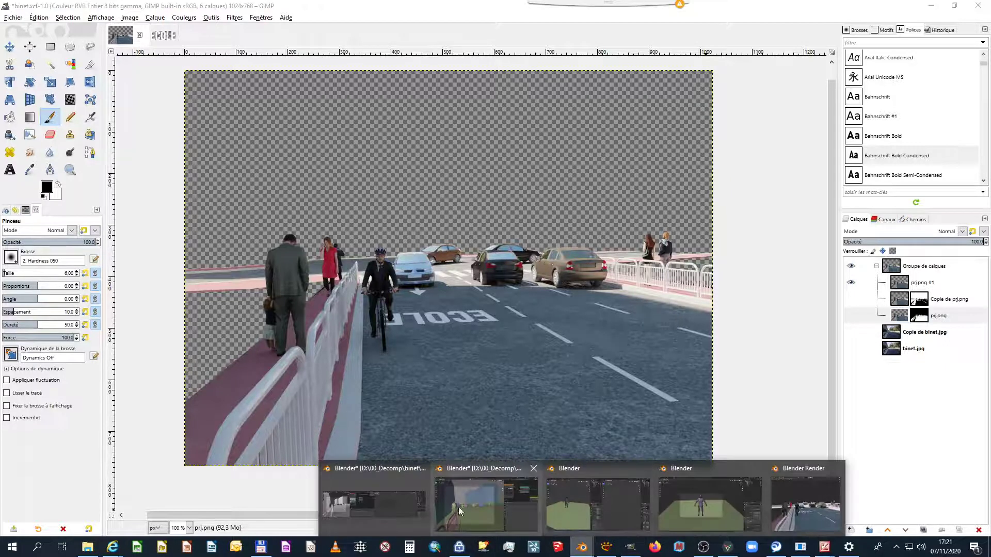
left_click(458, 507)
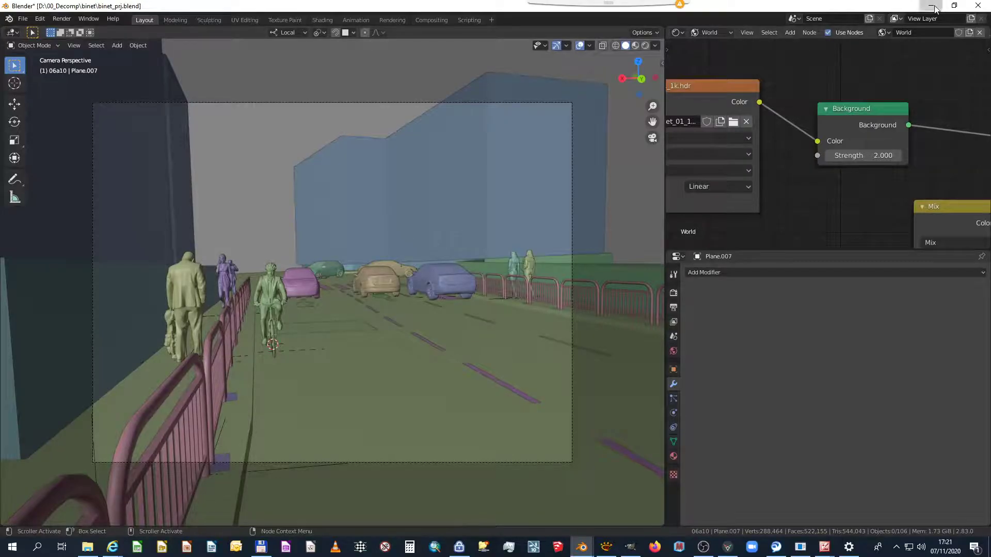
key("alt+Tab")
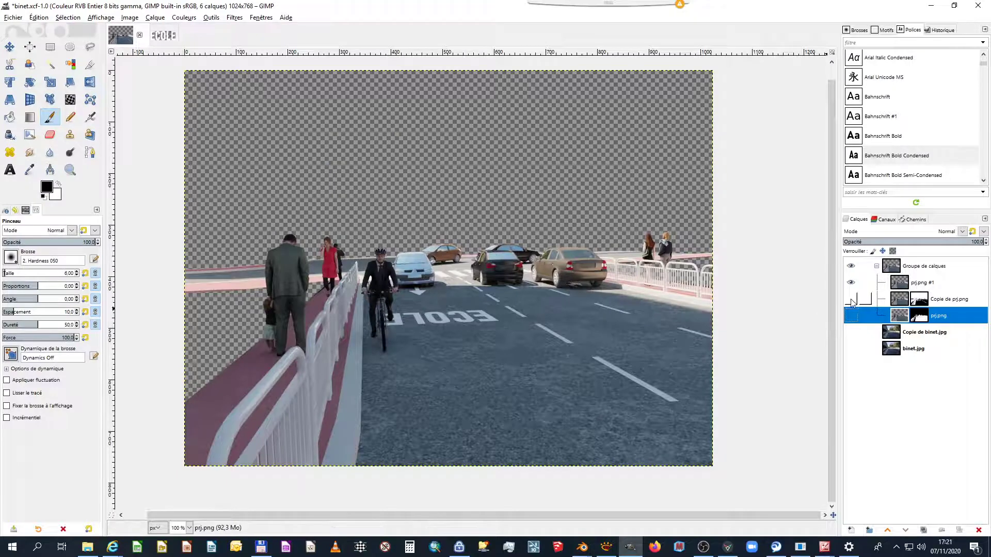
Display the layer mask of Copie de prj.png on the canvas to examine it, and return to the normal layer view
left_click(919, 300)
right_click(917, 301)
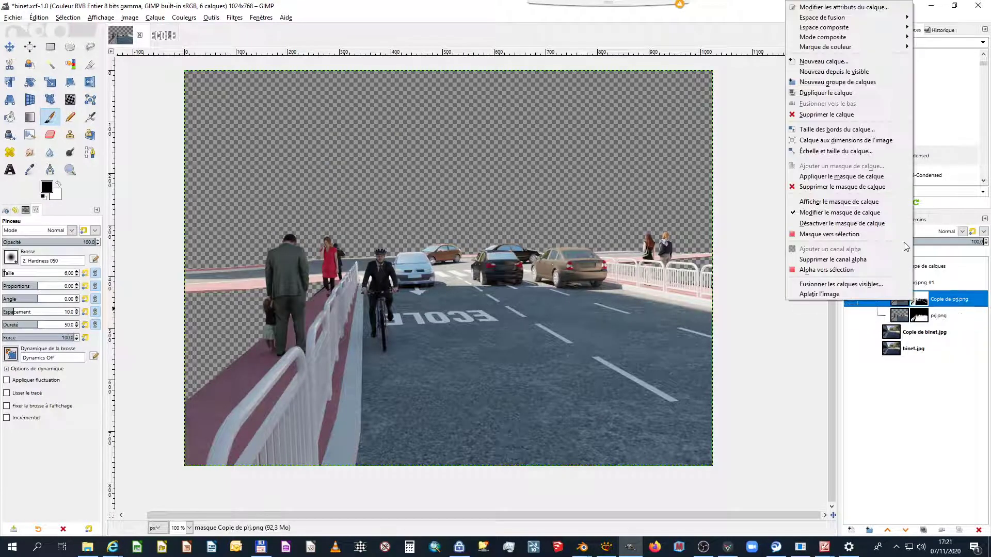
left_click(867, 202)
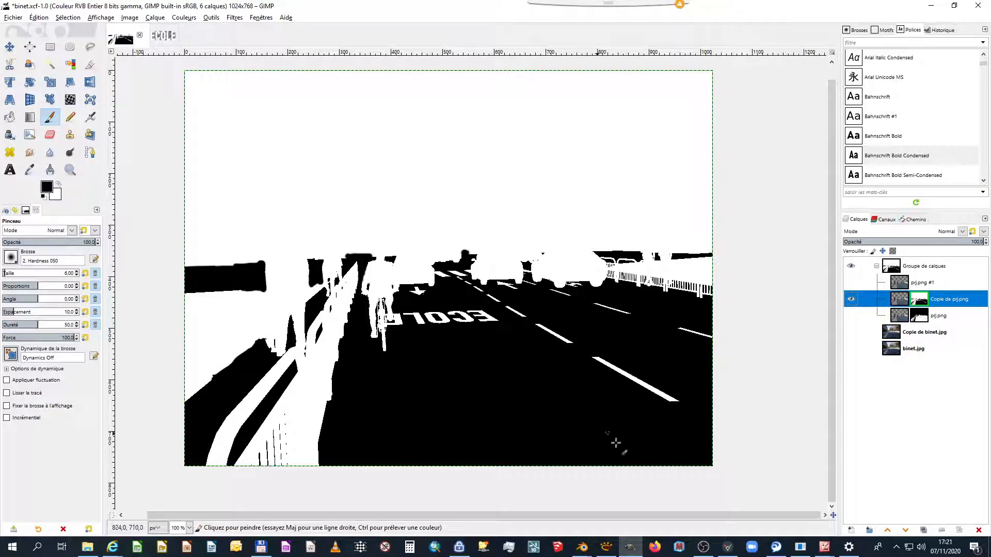
right_click(915, 306)
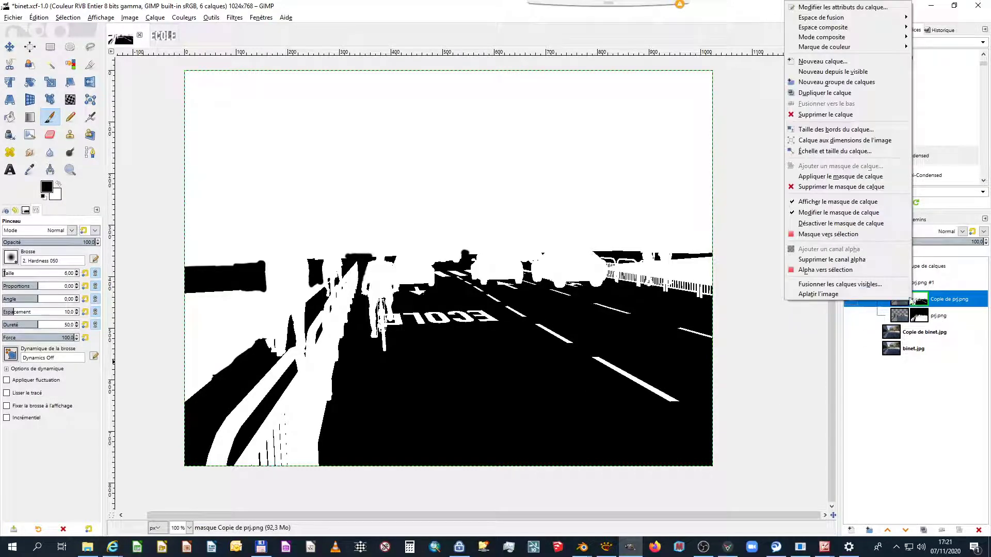
left_click(821, 202)
In Blender's binet_prj scene, expand the Relations settings of the ground plane to examine its pass index
mouse_move(583, 546)
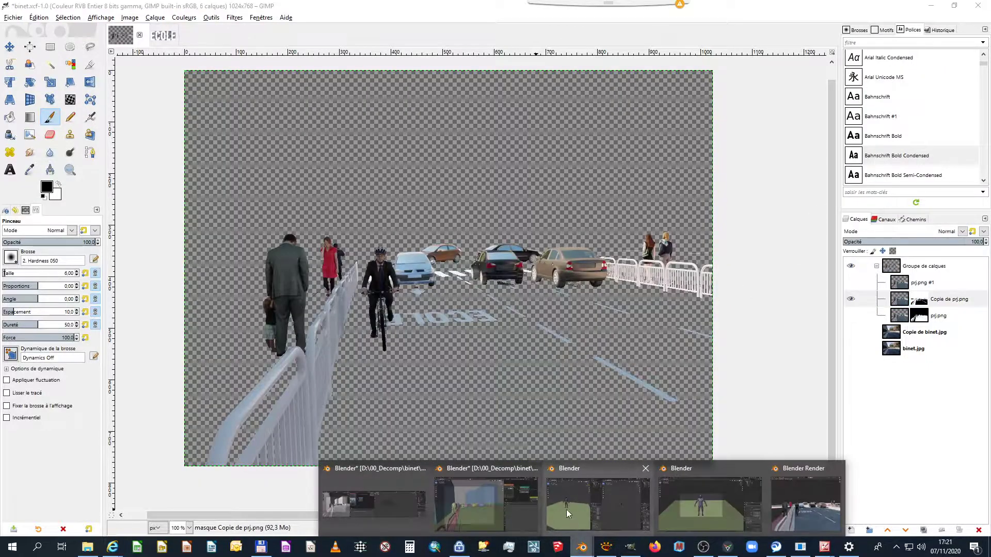
left_click(469, 506)
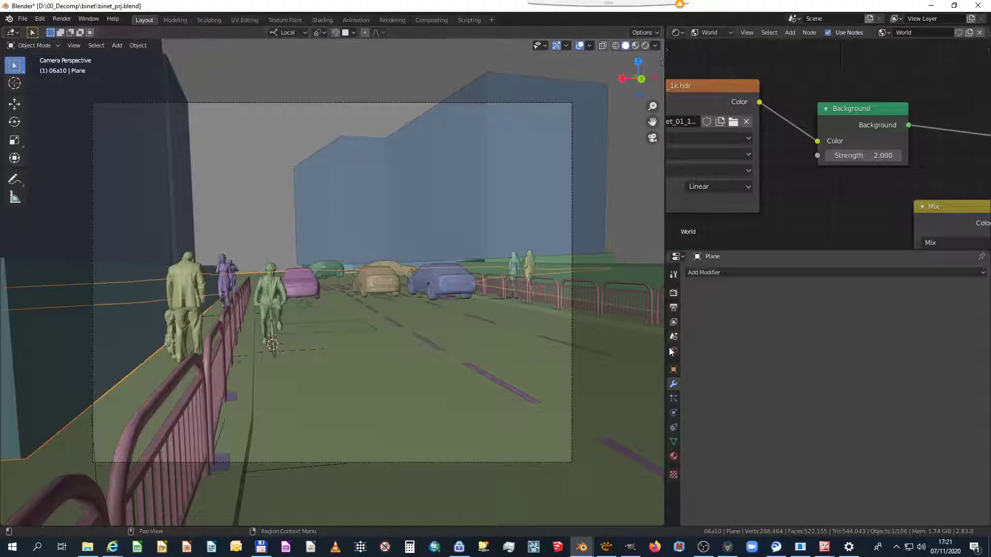
left_click(673, 369)
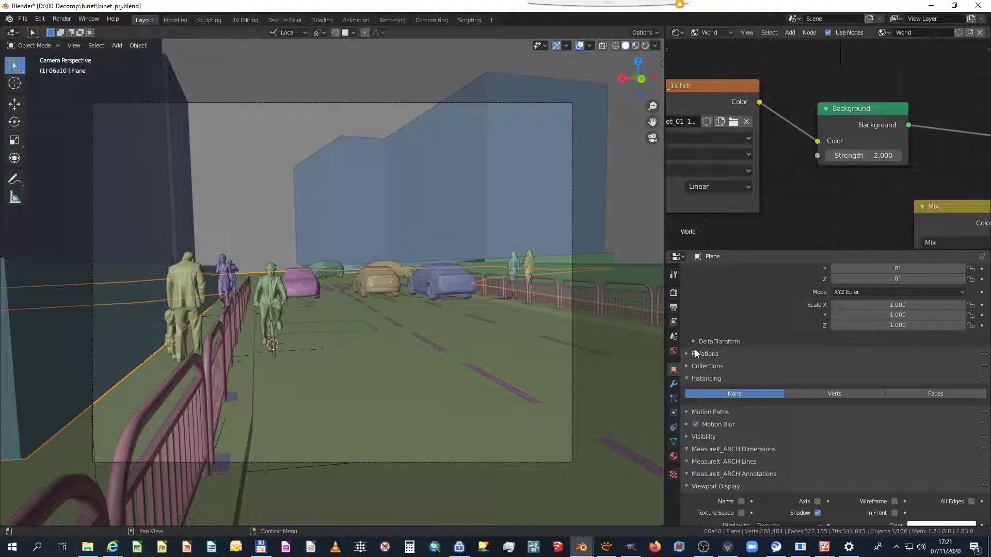
left_click(695, 351)
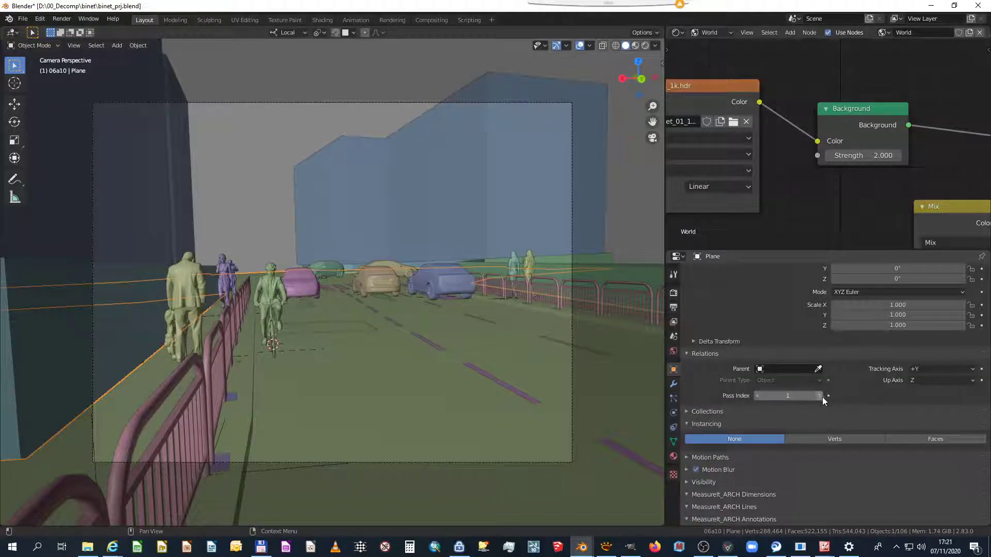
Widen the node editor area, switch it to the Compositor, and link the ID Mask's Alpha output to the Composite's Image input
left_click_drag(664, 209, 510, 227)
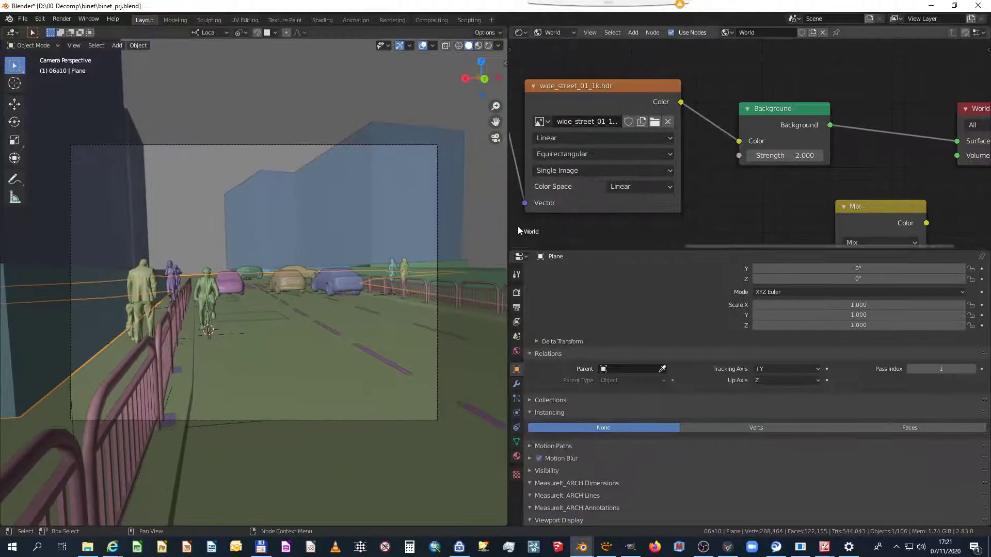
left_click(524, 32)
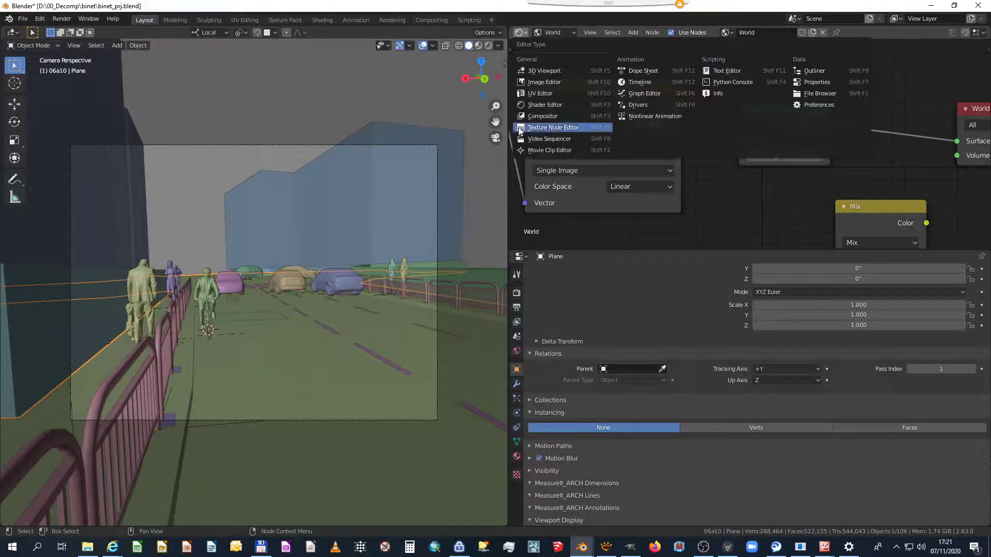
left_click(528, 115)
key("Home")
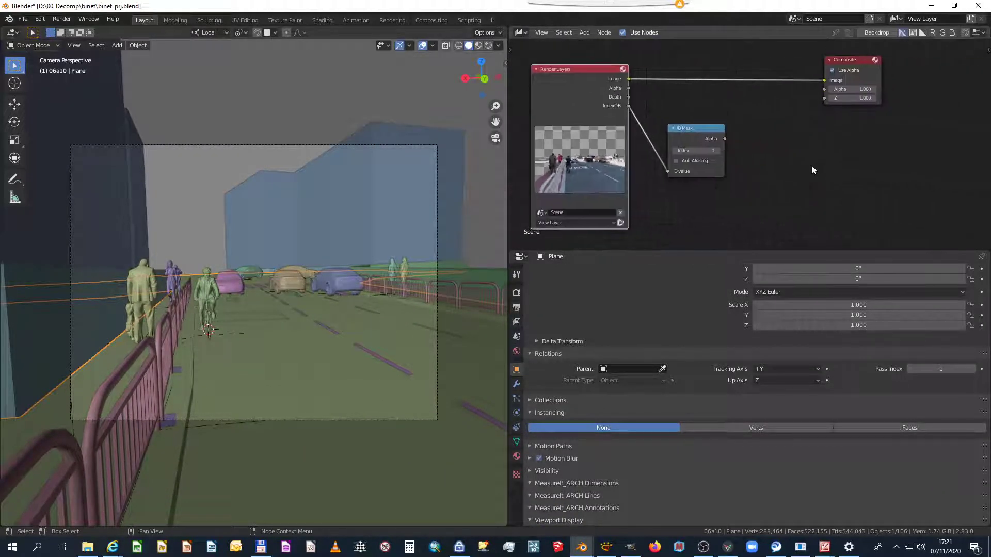
left_click_drag(724, 138, 824, 80)
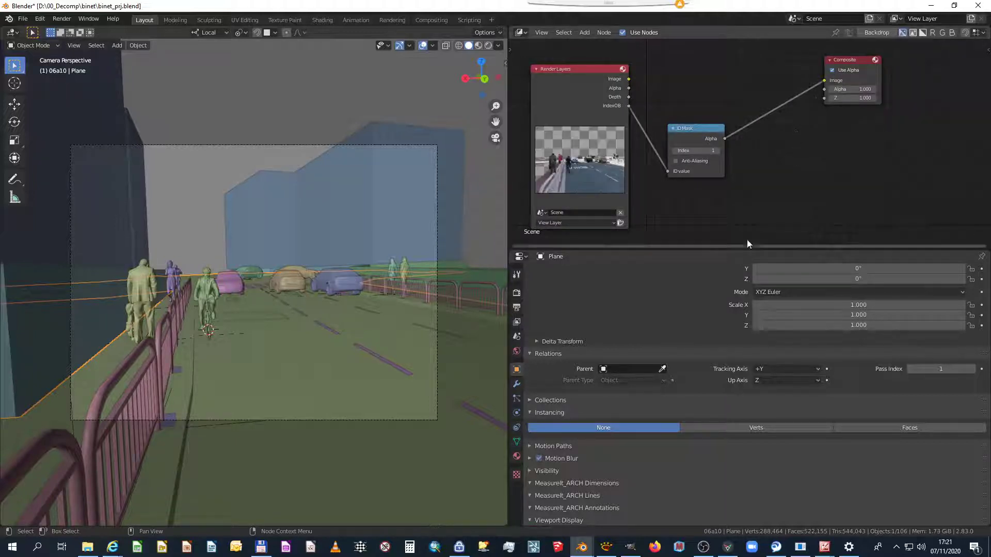
Turn the Properties editor area into an Image Editor displaying the Render Result
left_click(521, 257)
left_click(539, 329)
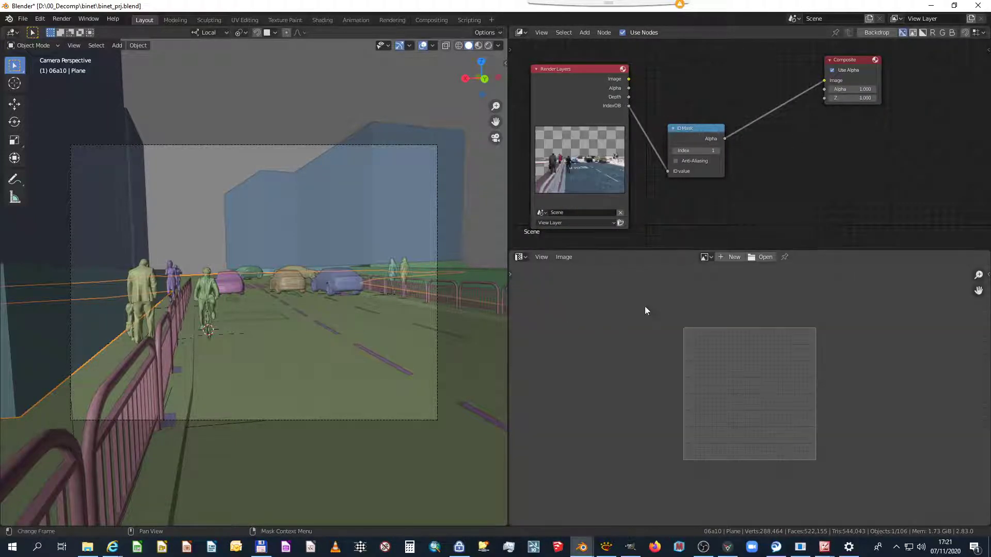
left_click(704, 257)
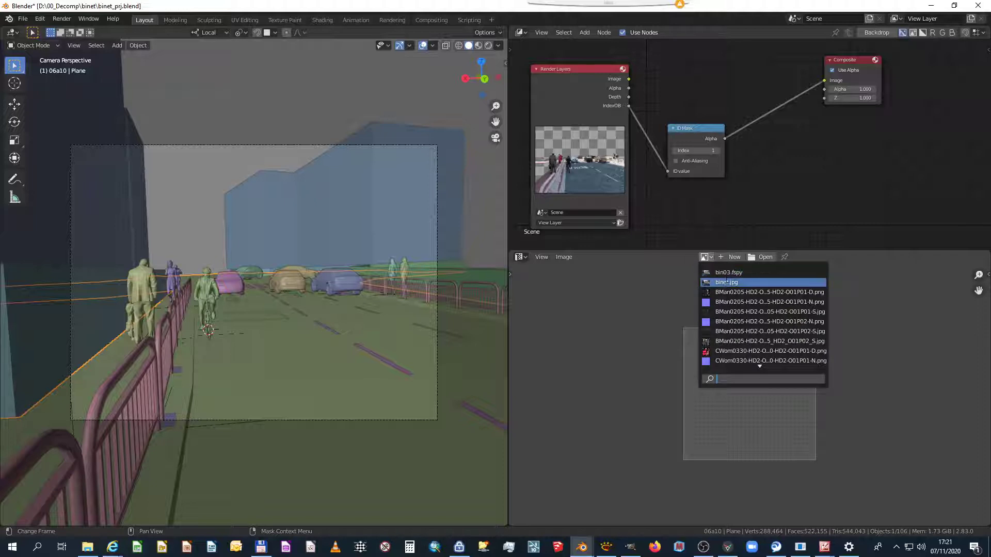
type("rend")
left_click(742, 273)
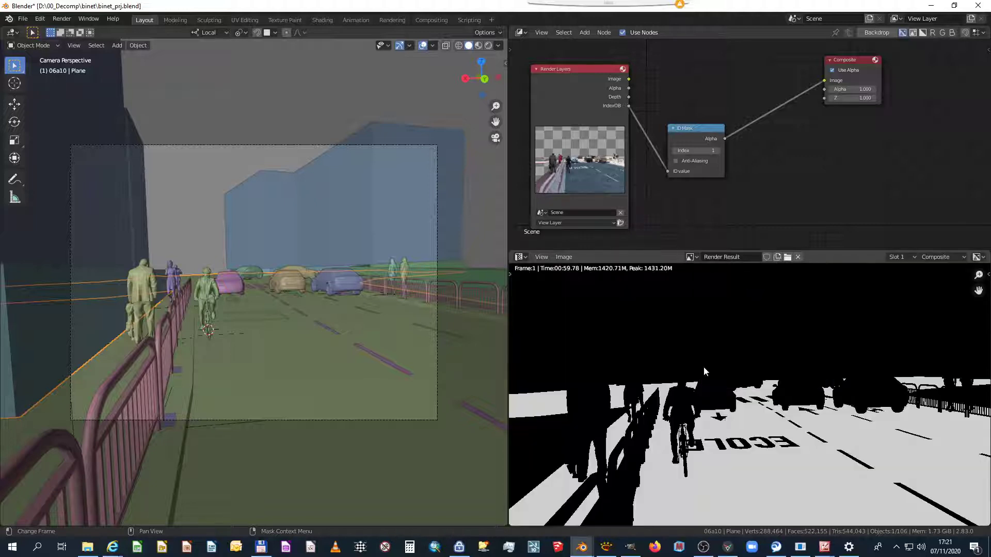
Examine the black-and-white ID mask render up close around the wall, pedestrians, barriers and cyclist
scroll(703, 364, "down", 5)
scroll(676, 376, "up", 2)
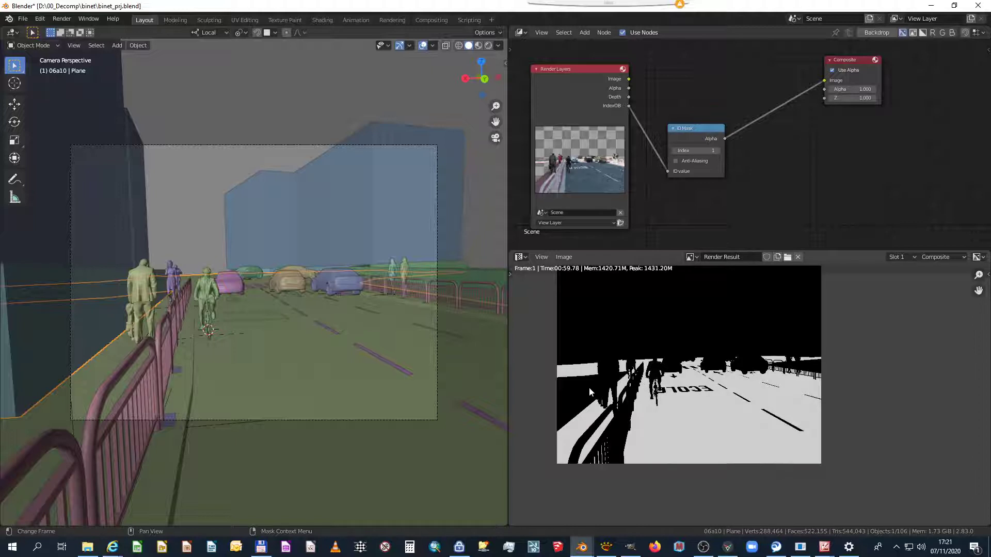
scroll(609, 377, "up", 3)
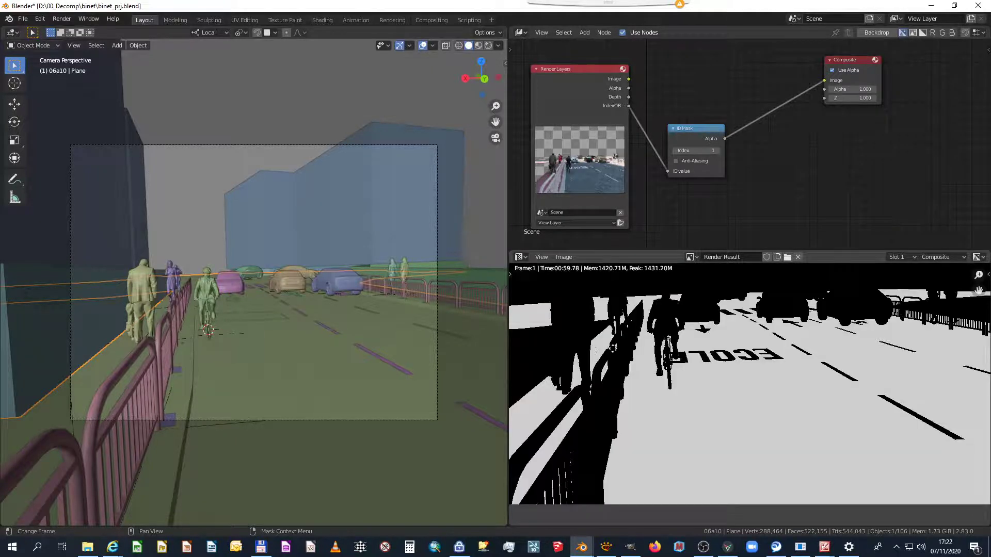
scroll(702, 364, "up", 2)
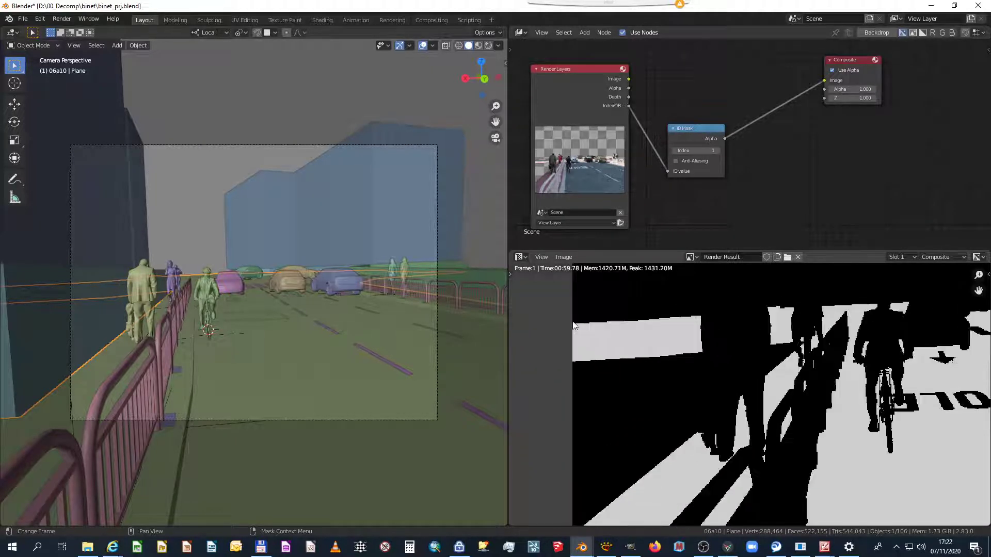
scroll(648, 324, "down", 2)
left_click_drag(720, 341, 673, 365)
scroll(668, 336, "up", 2)
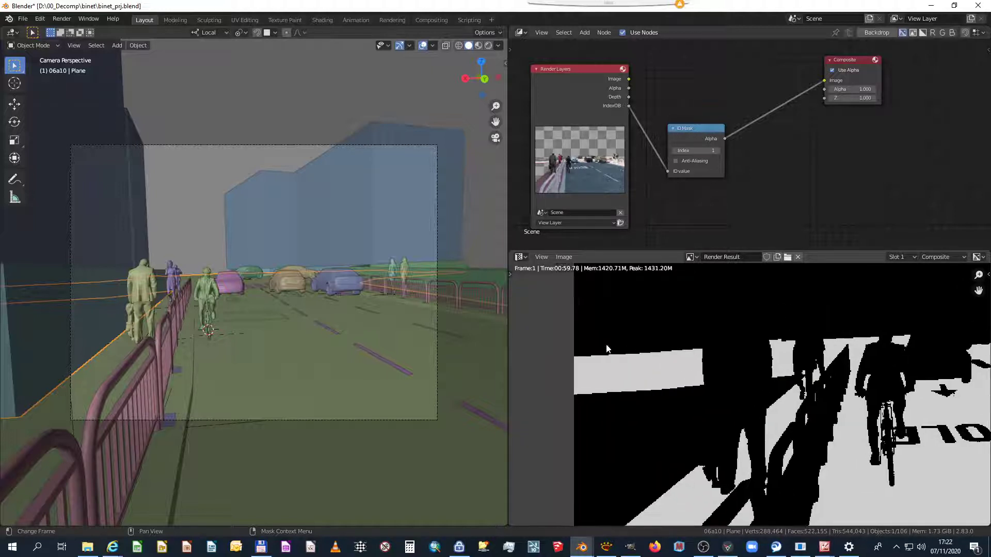
scroll(623, 340, "down", 2)
left_click_drag(751, 356, 654, 341)
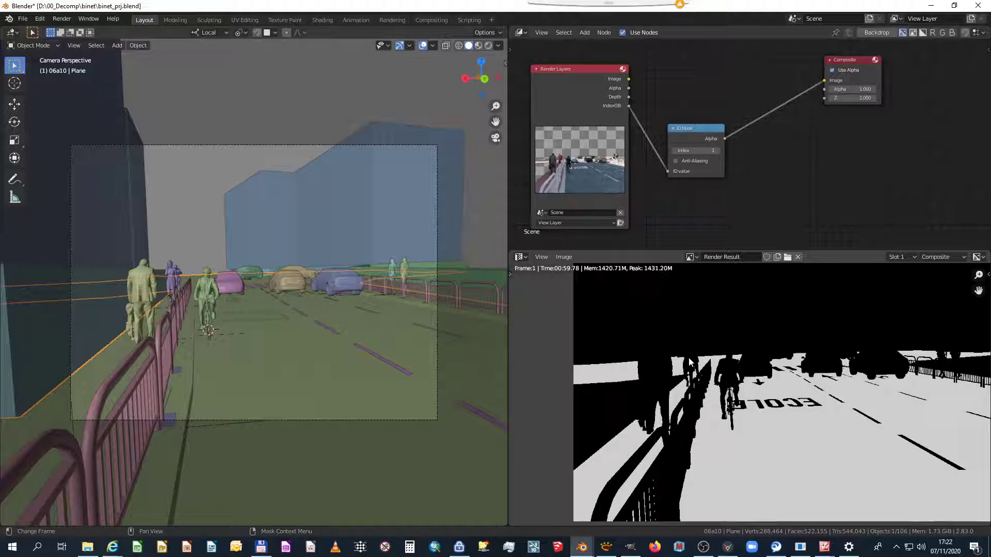
In GIMP, paint black on the layer mask of Copie de prj.png to remove the stray lines around the two women behind the barriers
left_click(630, 547)
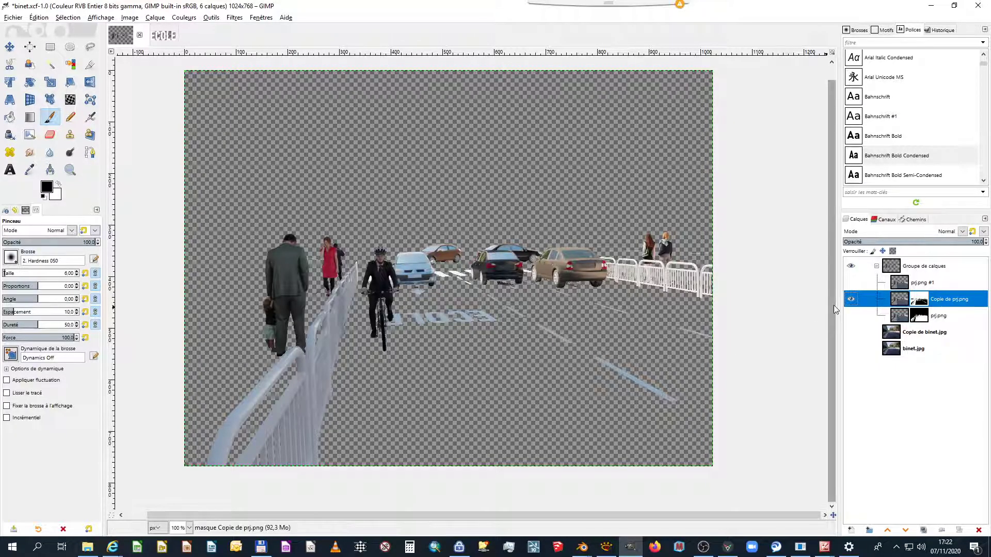
scroll(648, 260, "up", 7, "ctrl")
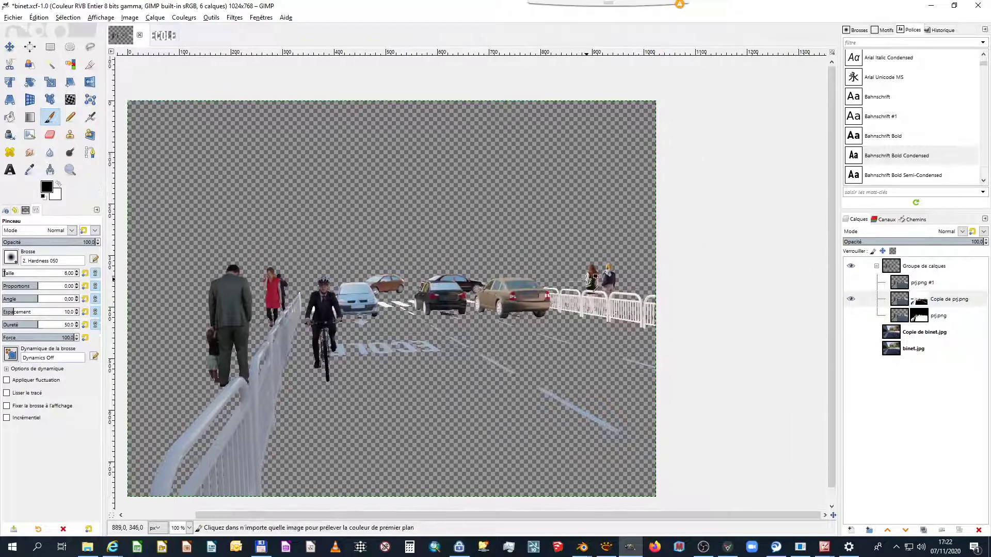
scroll(537, 302, "down", 2, "ctrl")
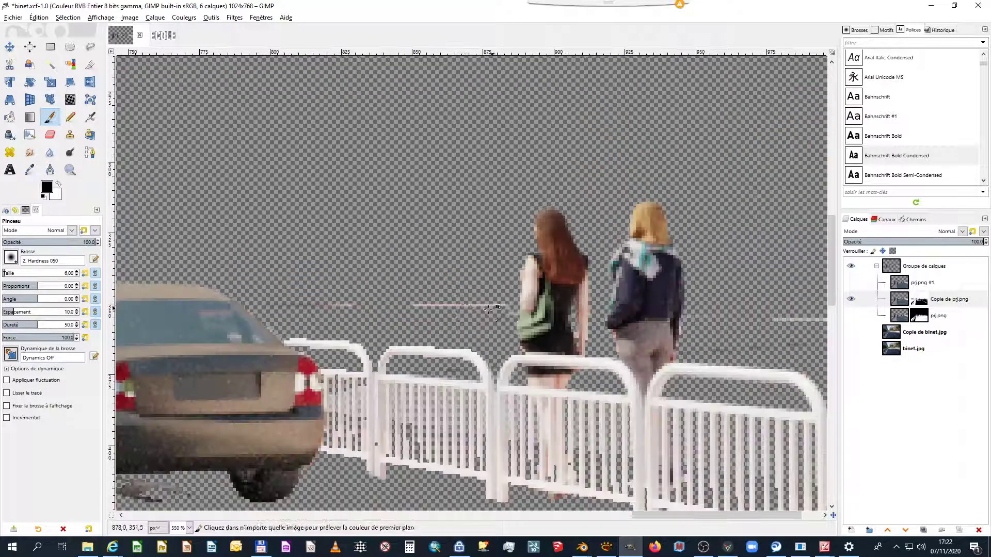
left_click_drag(538, 303, 439, 293)
left_click_drag(607, 300, 486, 281)
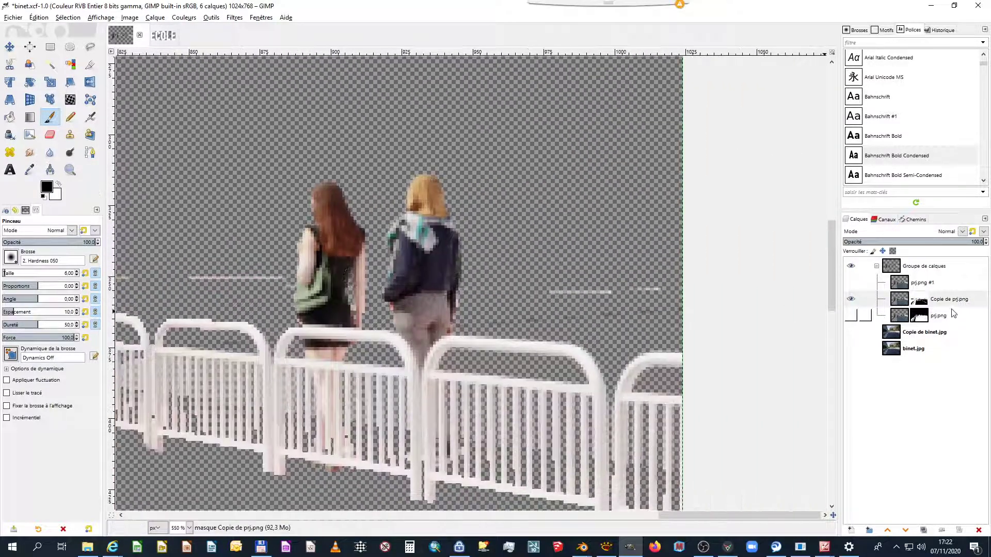
left_click(919, 299)
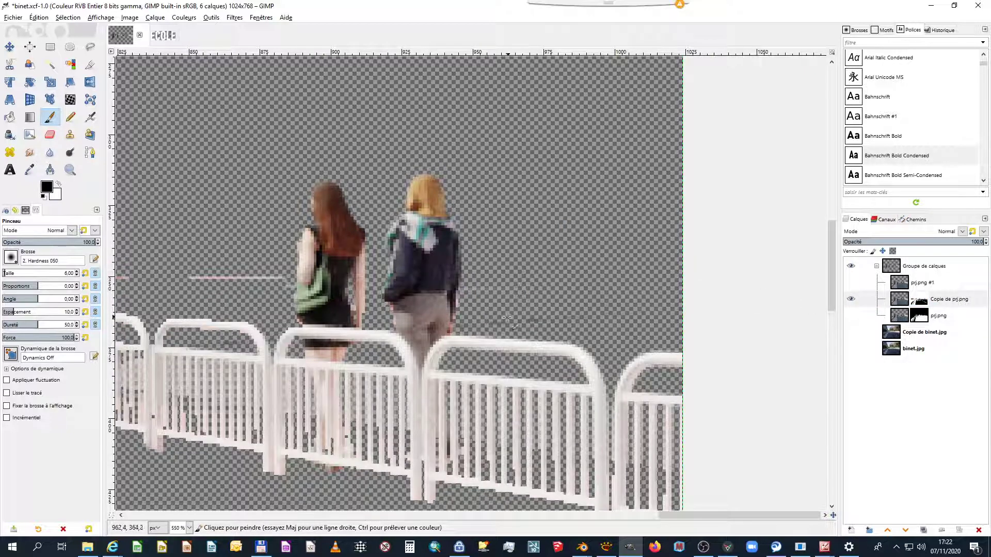
scroll(465, 309, "left", 10)
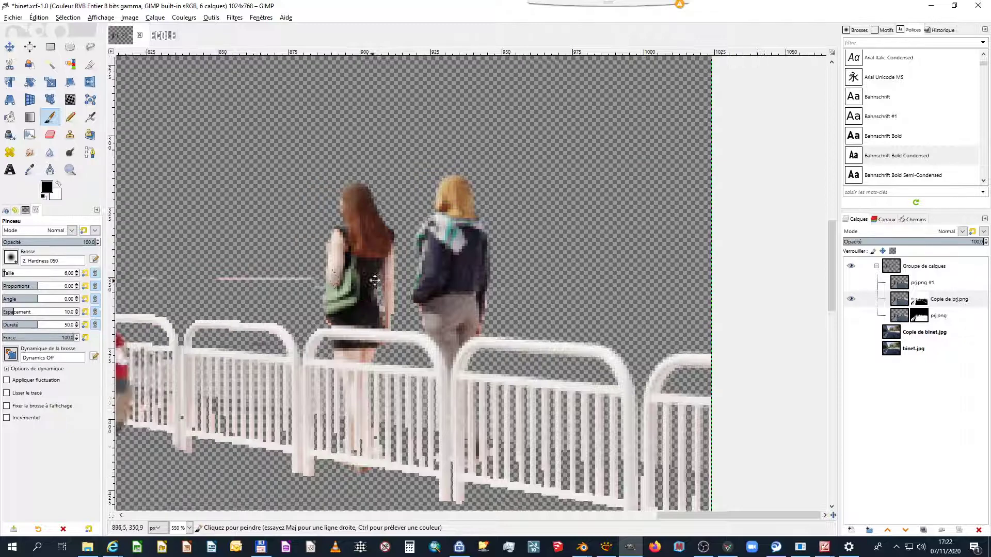
mouse_move(453, 262)
left_mouse_down()
mouse_move(361, 263)
mouse_move(579, 262)
mouse_move(586, 271)
left_mouse_up()
scroll(513, 304, "up", 2)
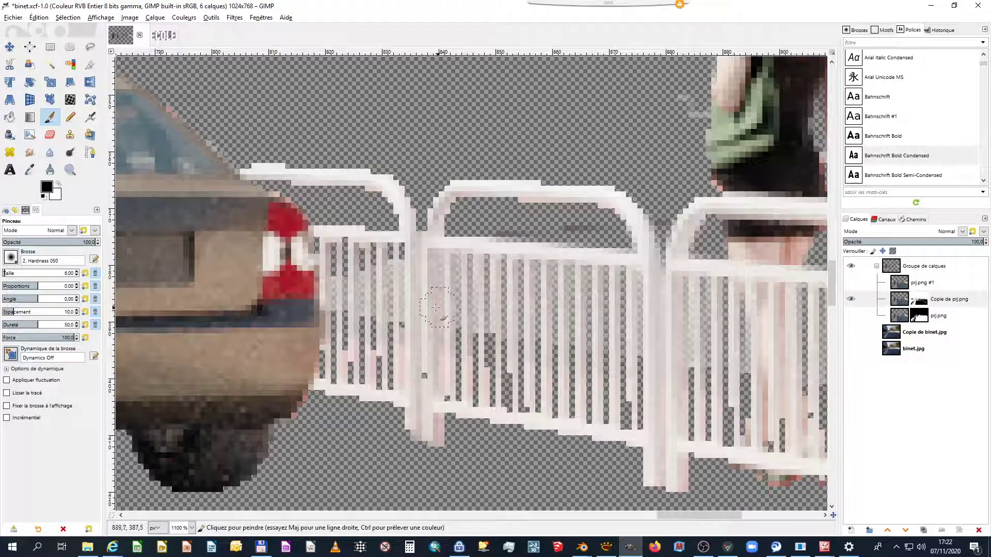
scroll(472, 286, "down", 4)
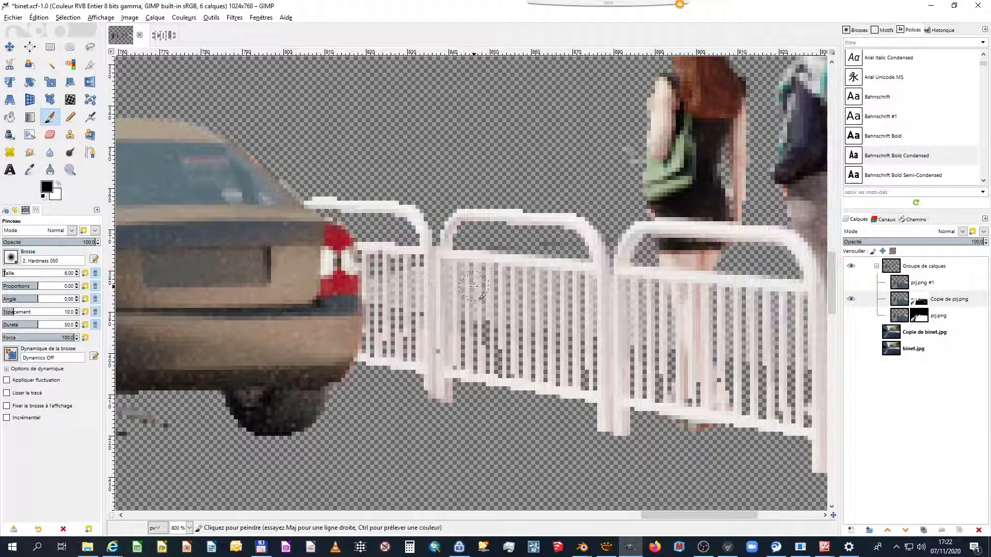
scroll(319, 322, "up", 3)
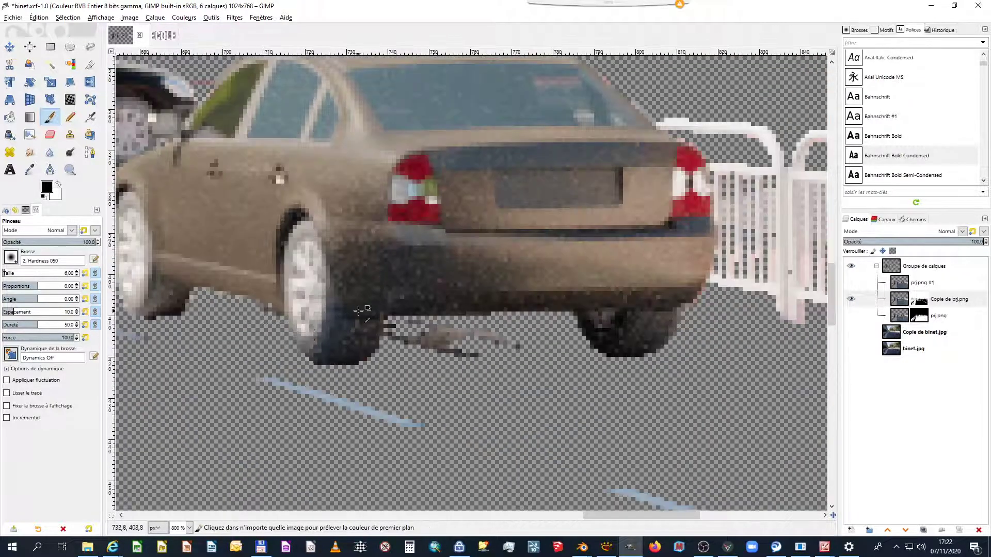
scroll(360, 309, "down", 7)
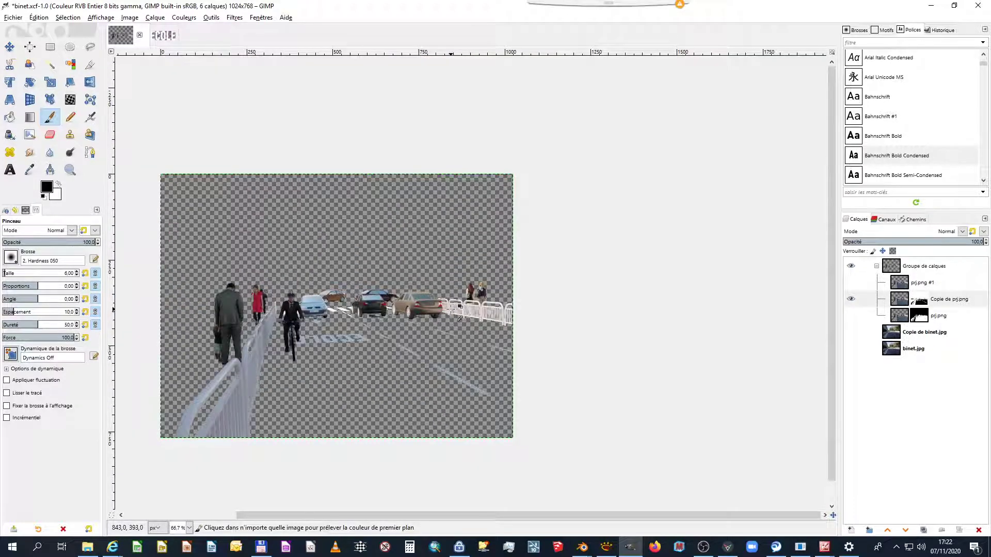
scroll(452, 308, "up", 3)
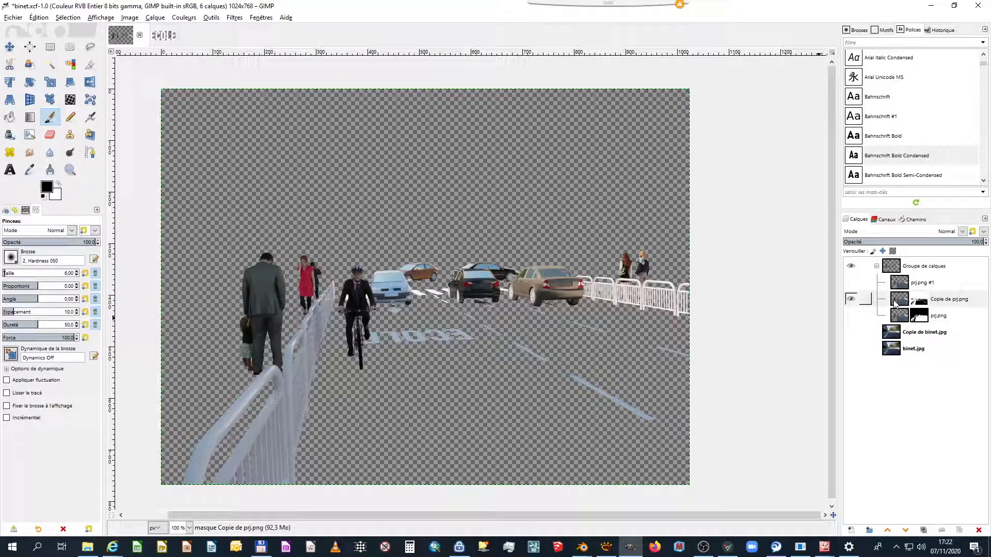
Hide the Copie de prj.png layer and show the prj.png layer
left_click(851, 300)
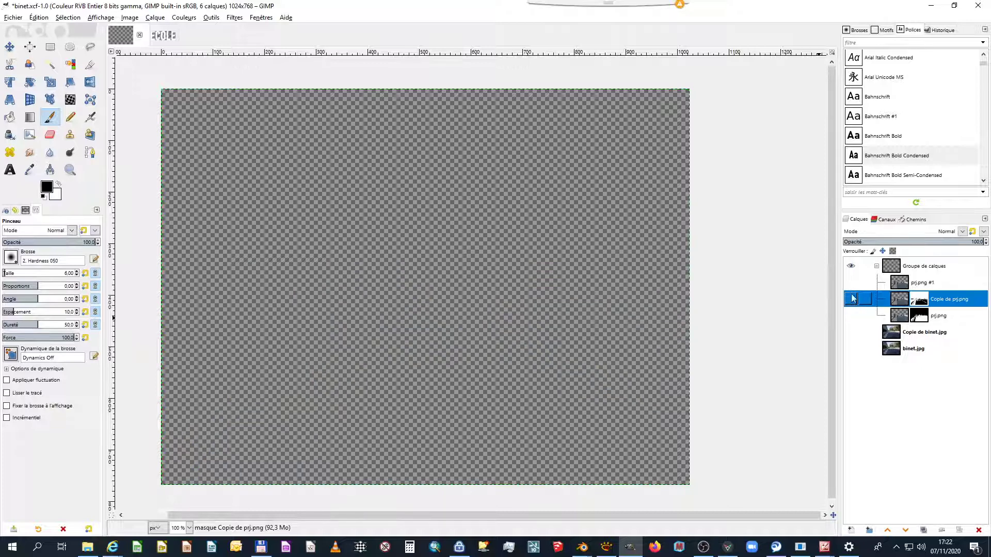
left_click(852, 302)
left_click(851, 302)
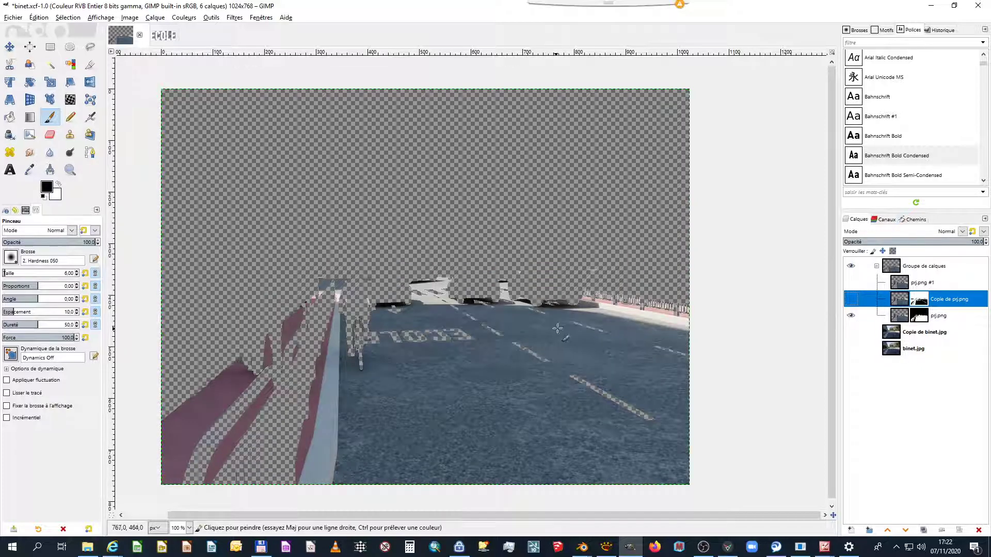
left_click(851, 299)
left_click(850, 300)
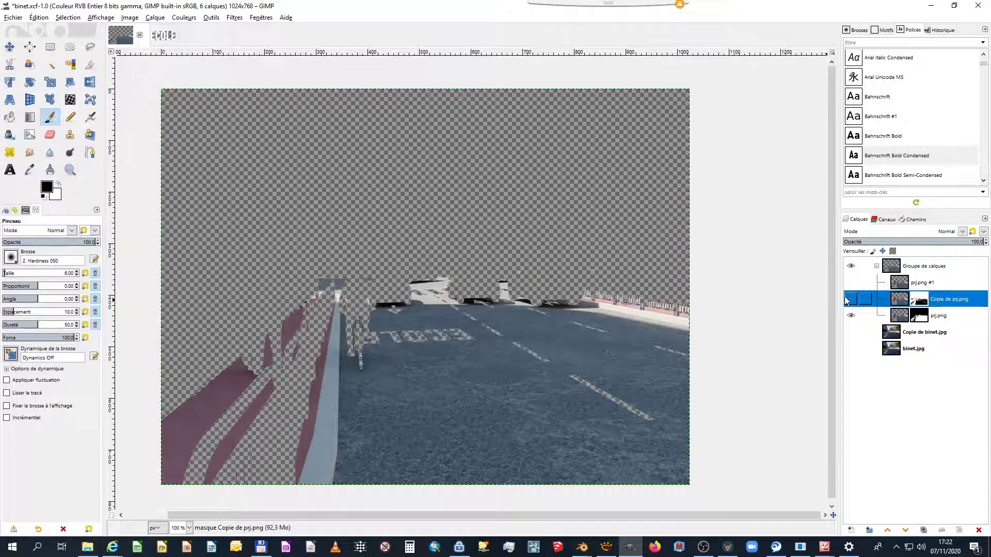
Show the prj.png #1 layer and the Copie de binet.jpg photo layer together with prj.png
right_click(919, 314)
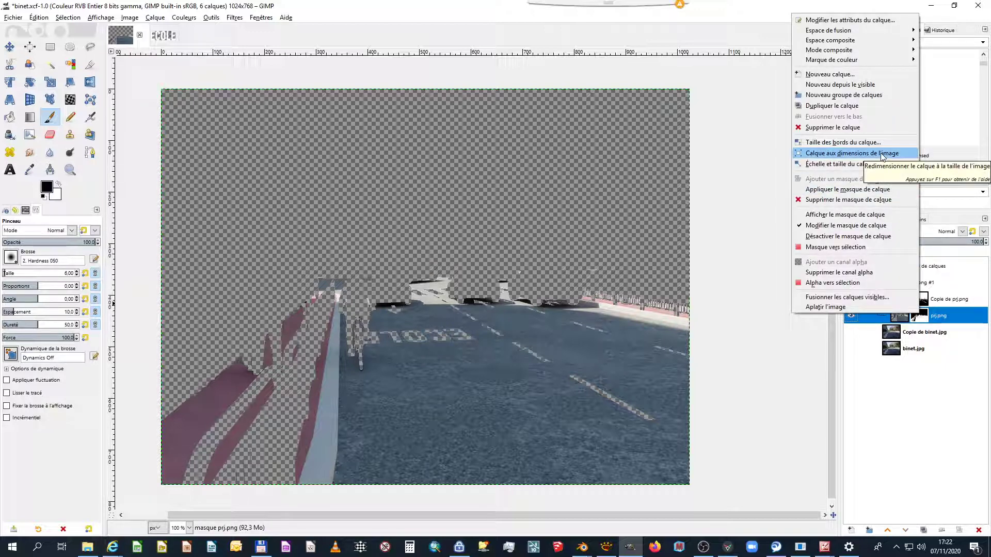
left_click(938, 413)
left_click(850, 282)
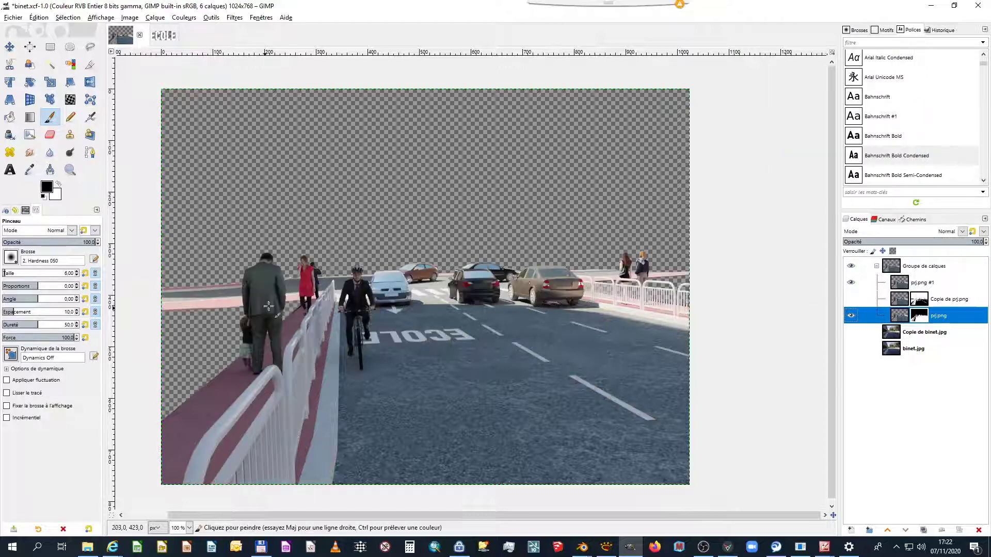
left_click(850, 332)
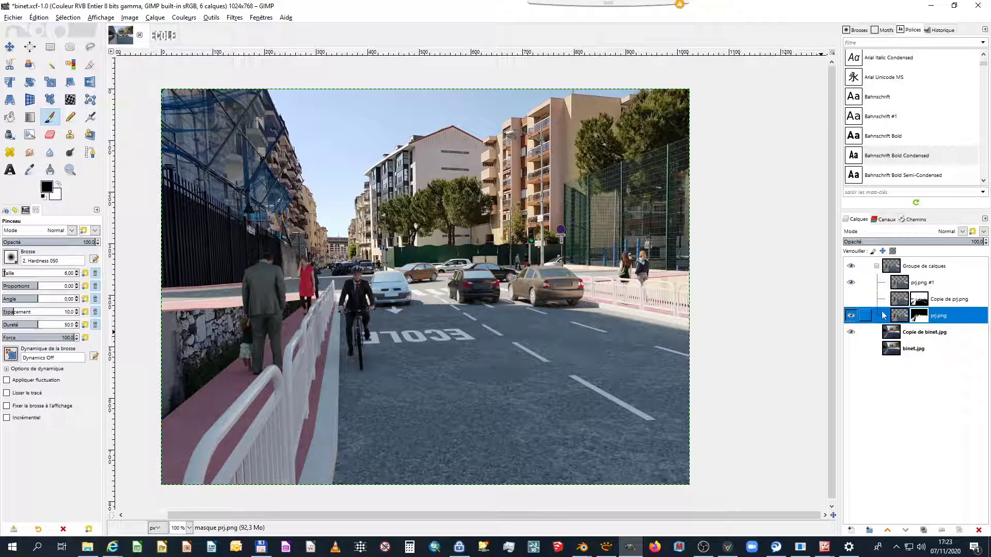
Display the layer mask of prj.png on the canvas to examine it, and return to the normal layer view
right_click(923, 319)
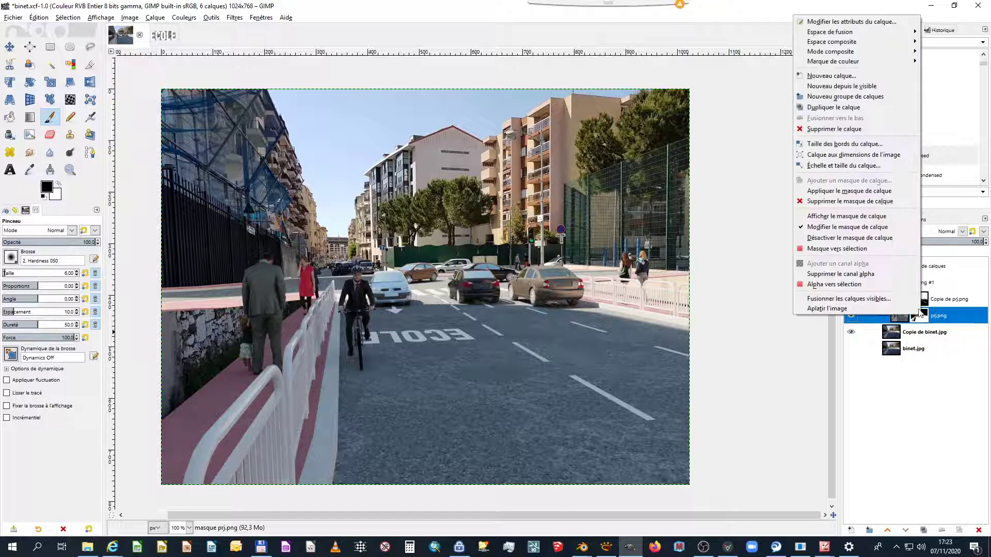
left_click(854, 221)
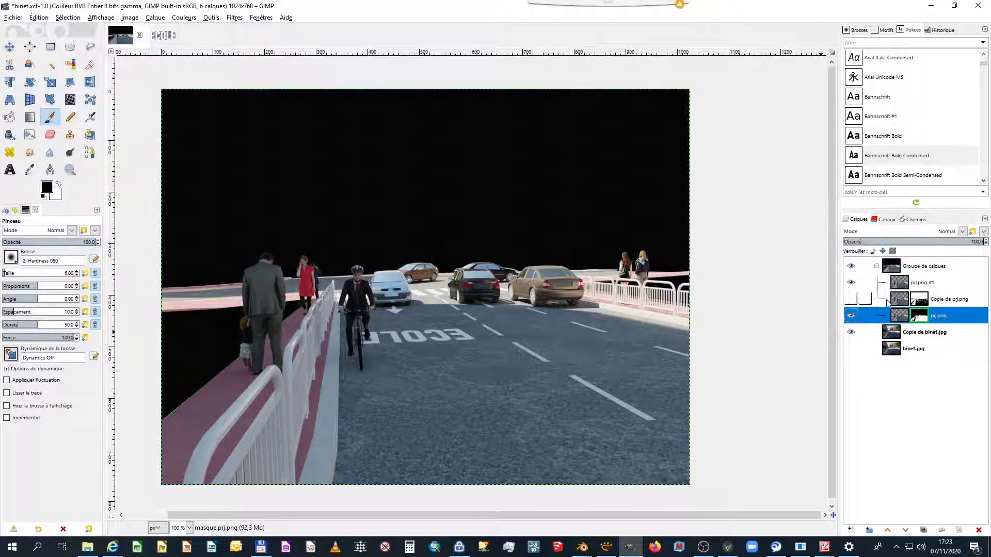
right_click(918, 316)
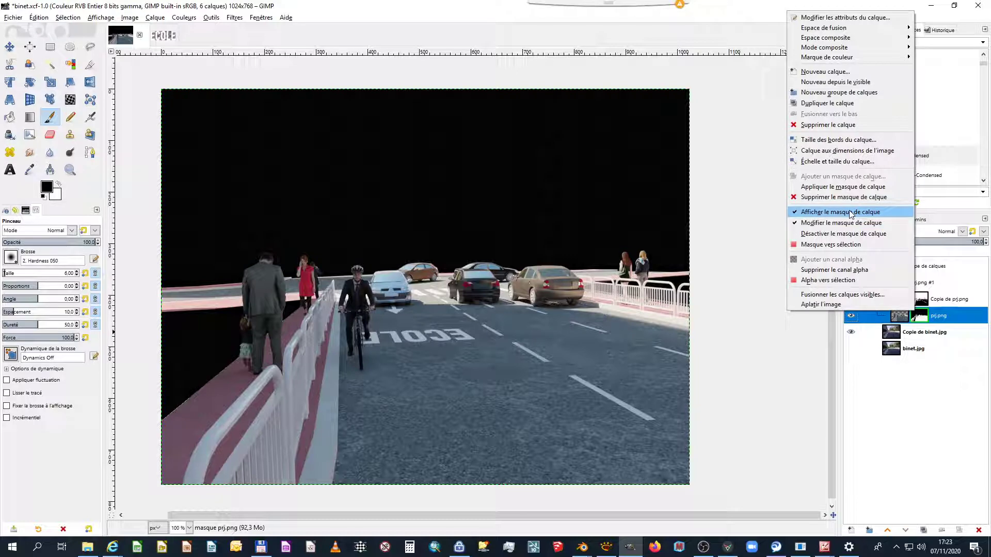
left_click(852, 213)
Disable the layer mask of prj.png to compare the composite without it, and enable the mask again
right_click(920, 317)
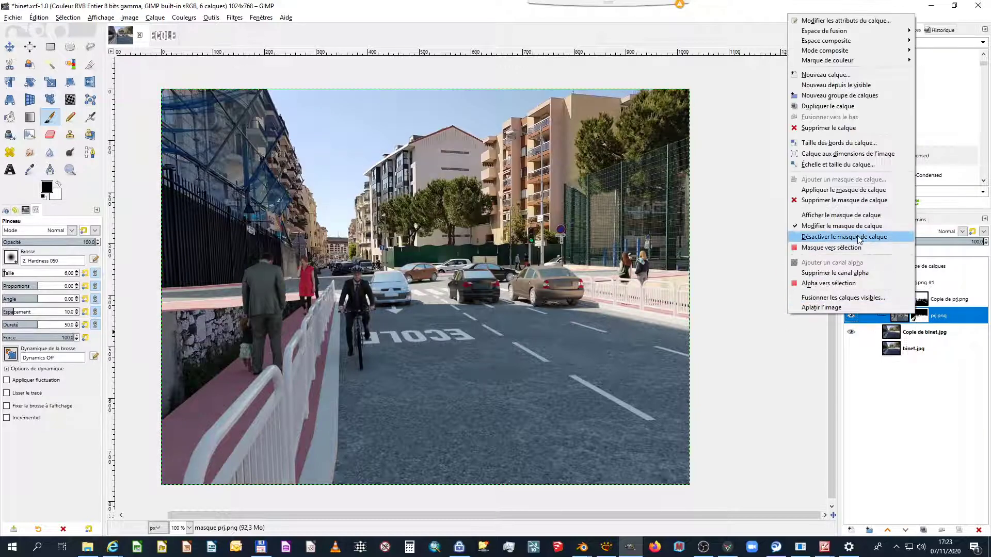
left_click(859, 237)
right_click(918, 319)
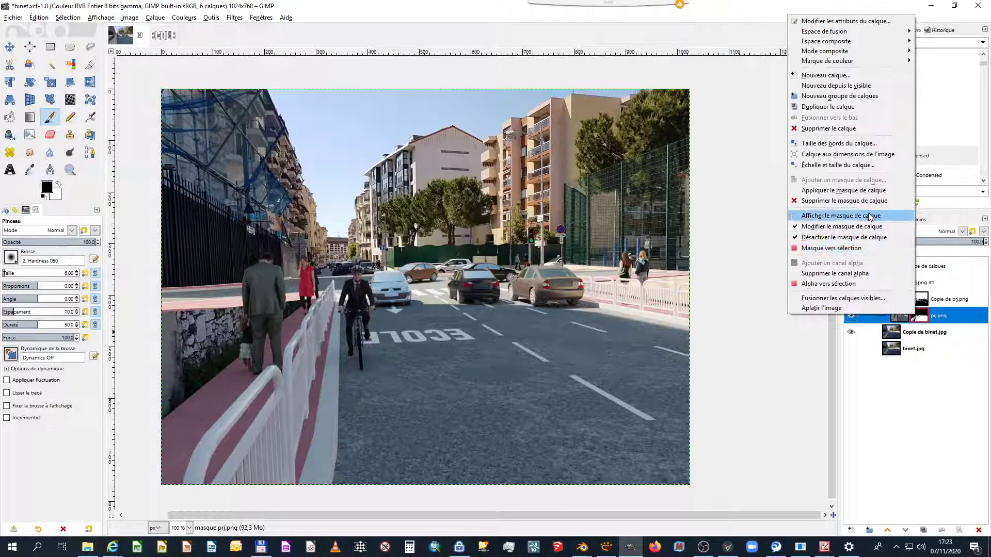
left_click(849, 237)
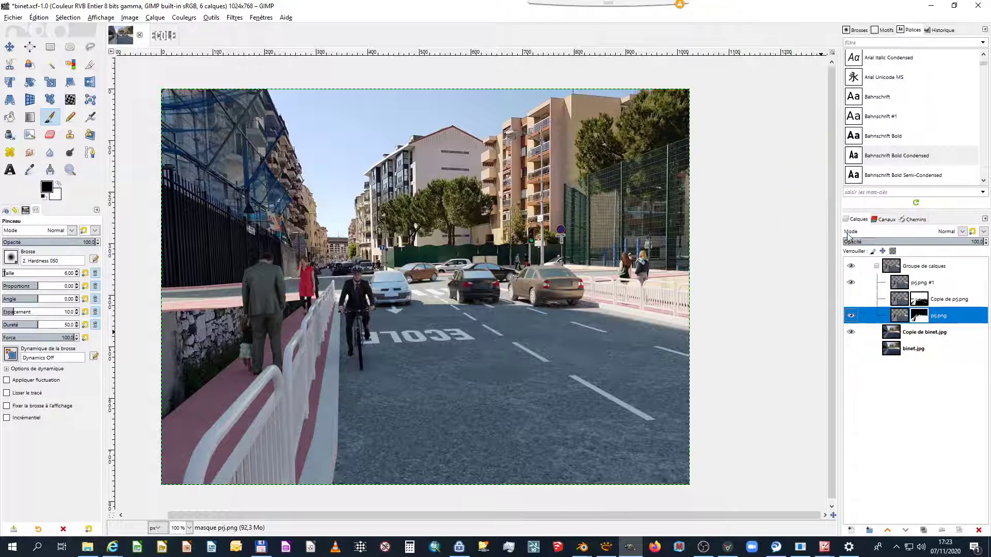
Hide the prj.png #1 layer and show the Copie de prj.png layer above prj.png
left_click(851, 282)
left_click(851, 299)
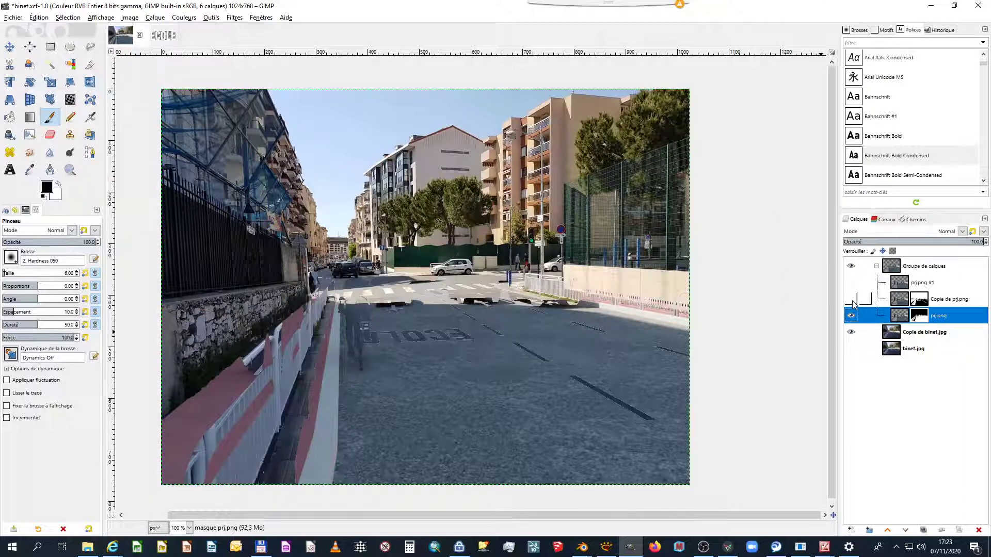
left_click(851, 300)
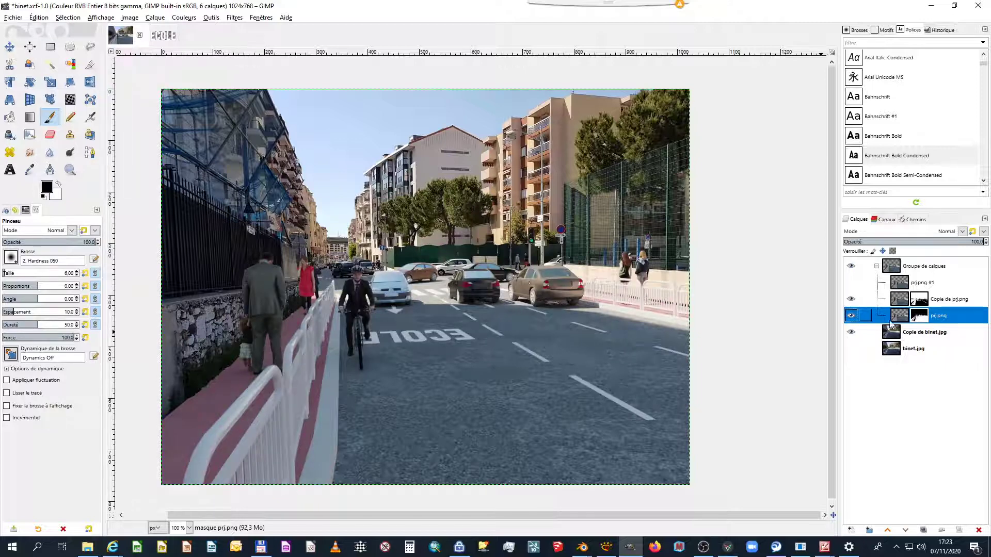
With Copie de prj.png visible, compare the composite with the prj.png mask disabled, and re-enable the mask
right_click(916, 317)
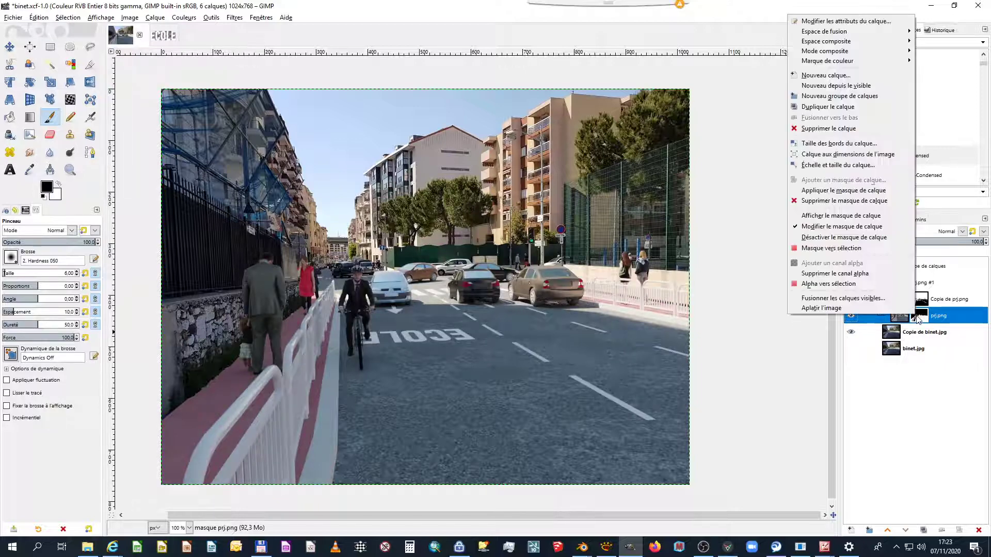
left_click(847, 237)
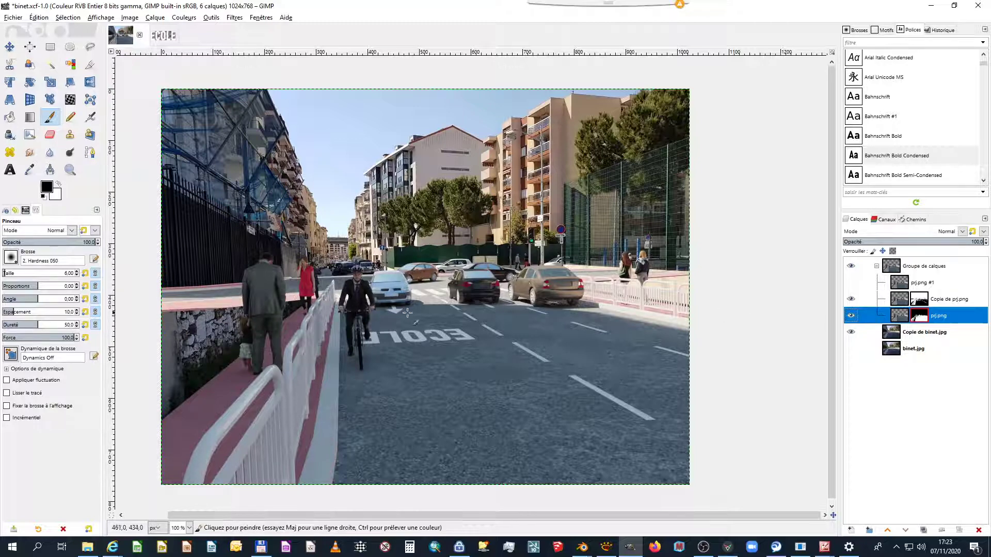
right_click(921, 317)
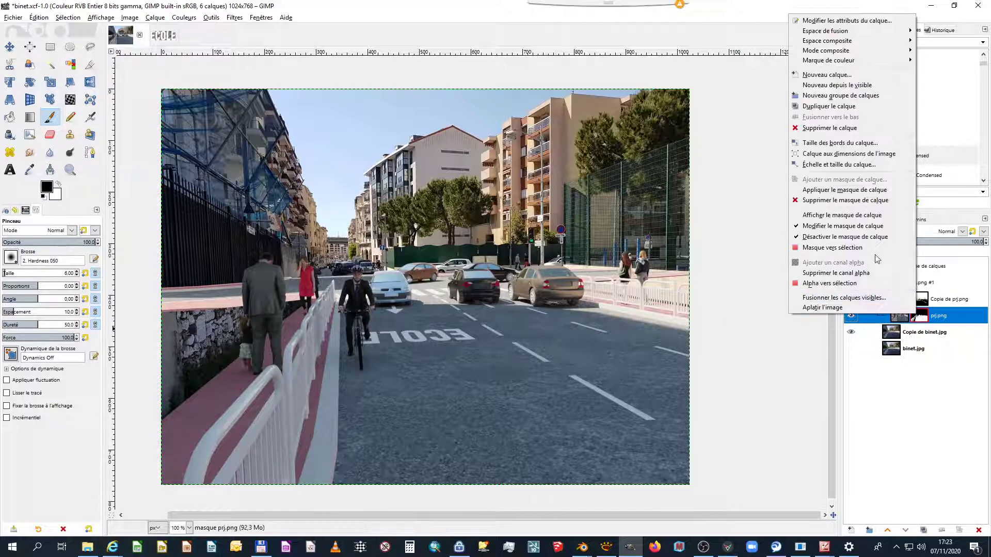
left_click(835, 237)
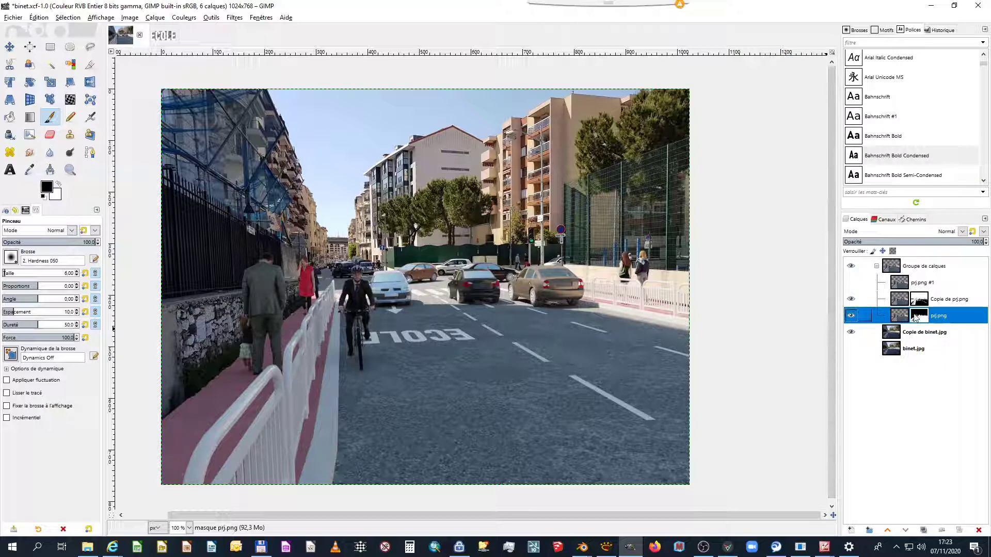
Switch the prj.png layer's visibility off and on to compare what it adds over the photo
left_click(851, 315)
left_click(851, 316)
left_click(851, 316)
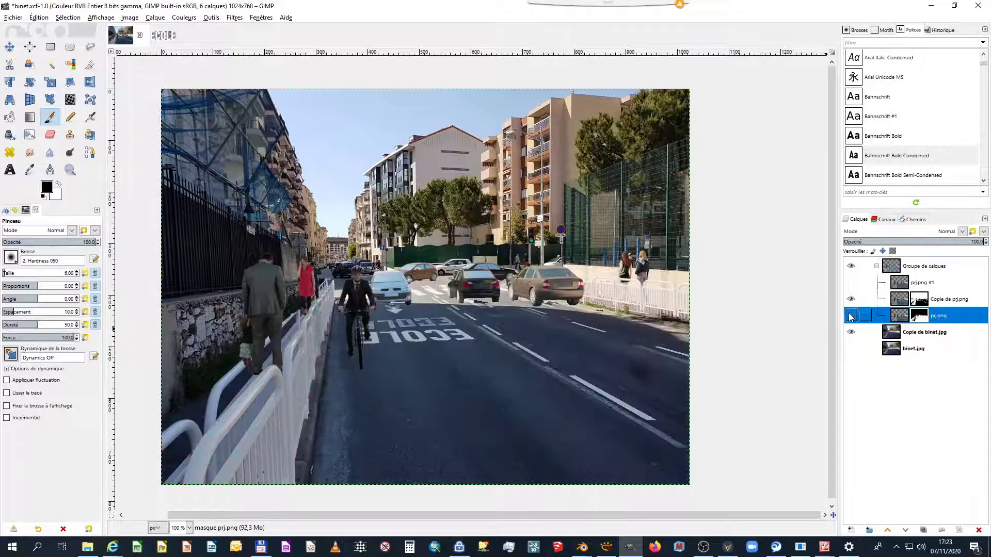
left_click(851, 315)
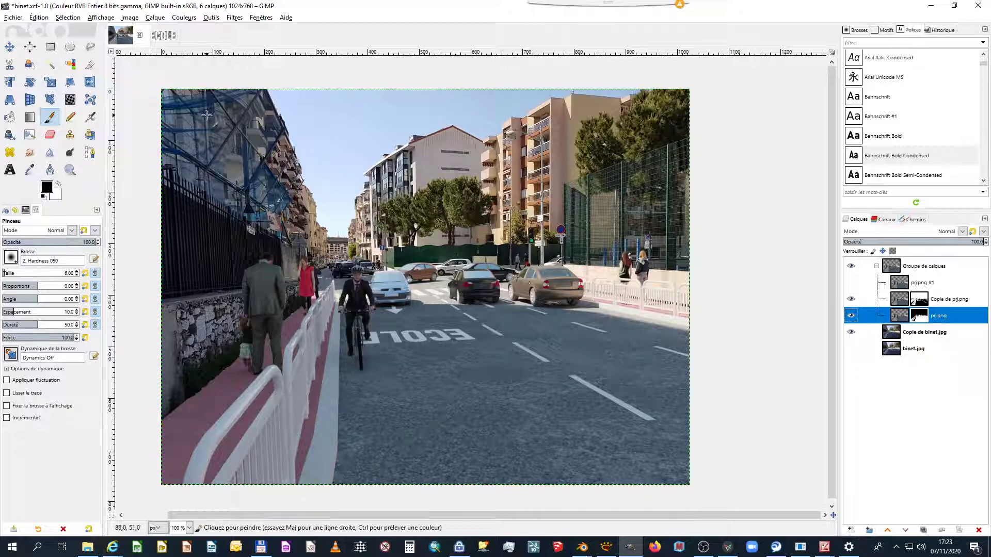
Paint white with a 62 px brush on the prj.png layer mask along the top of the stone wall to reveal the render
left_click(58, 183)
key("]")
key("]")
key("]")
key("]")
key("]")
key("]")
key("]")
key("]")
key("]")
key("]")
key("]")
key("]")
key("]")
key("]")
key("]")
key("]")
key("]")
key("]")
key("]")
key("]")
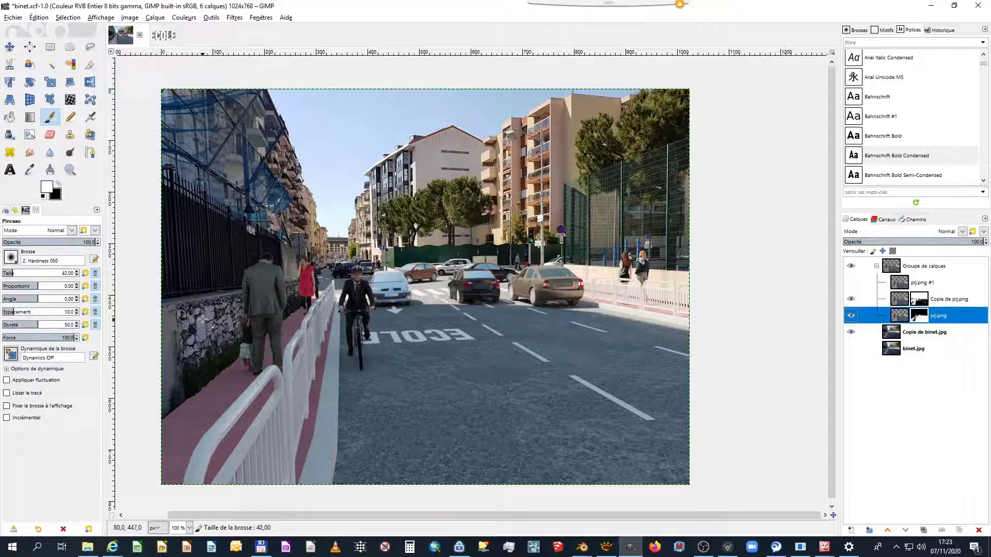
key("]")
key("]")
key("]")
key("]")
key("]")
key("]")
key("]")
key("]")
mouse_move(184, 302)
left_mouse_down()
mouse_move(173, 299)
mouse_move(233, 302)
mouse_move(223, 306)
left_mouse_up()
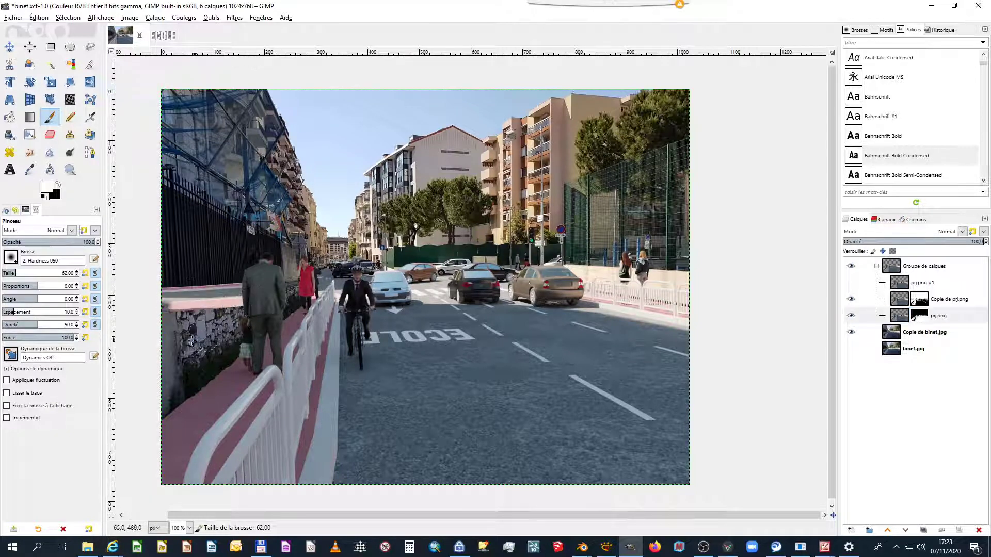
left_click(853, 280)
left_click(853, 280)
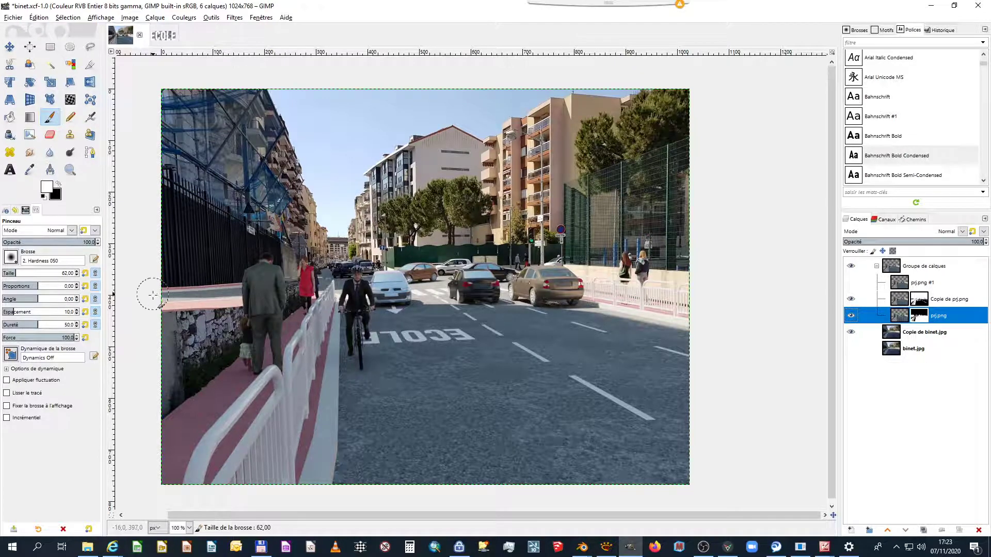
Paint black on the prj.png layer mask over the stone wall and fence to bring the photo back there
scroll(153, 295, "up", 2)
mouse_move(189, 293)
left_mouse_down()
mouse_move(413, 289)
mouse_move(247, 310)
left_mouse_up()
left_click(59, 183)
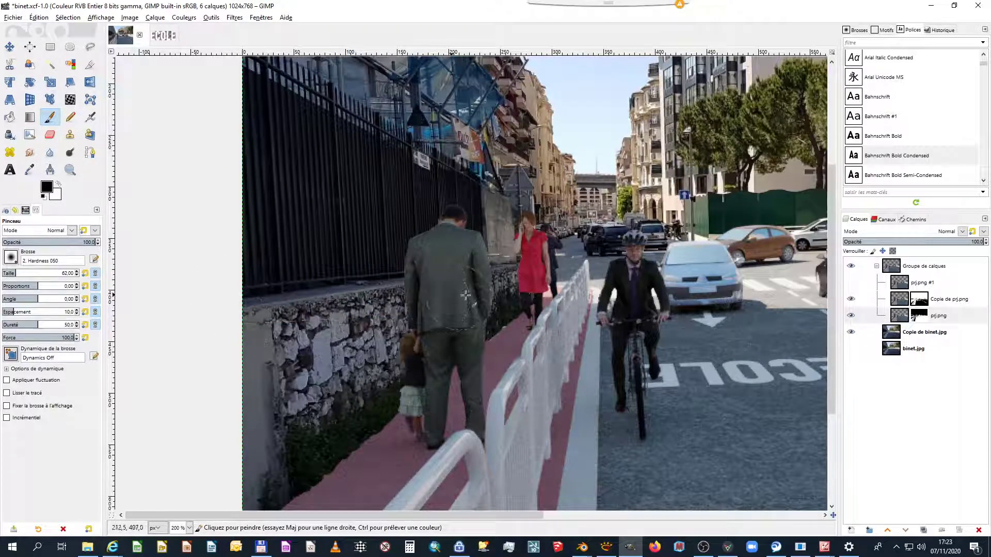
Hide prj.png and Copie de binet.jpg to examine the masked Copie de prj.png layer alone, and show both layers again
left_click(851, 315)
left_click(851, 299)
left_click(851, 331)
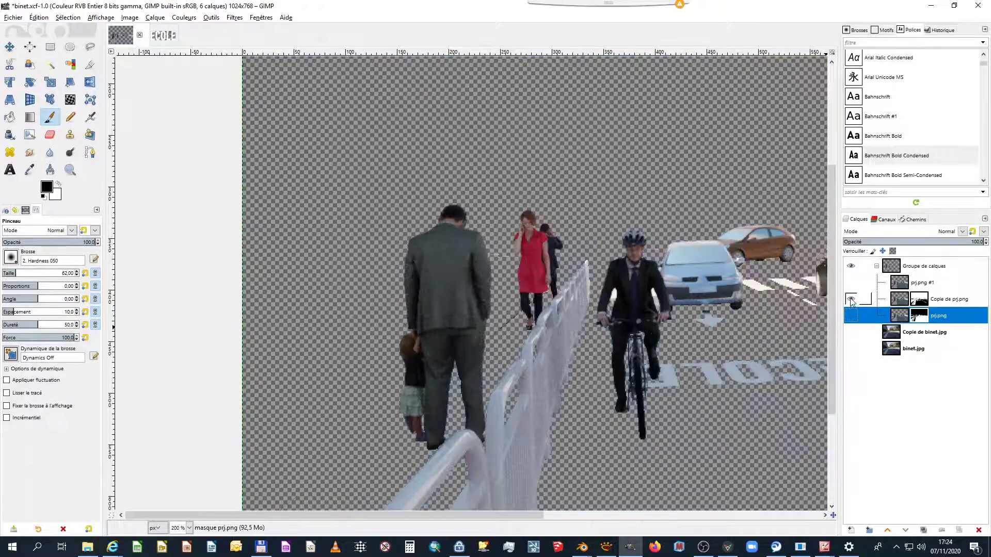
scroll(440, 293, "down", 3)
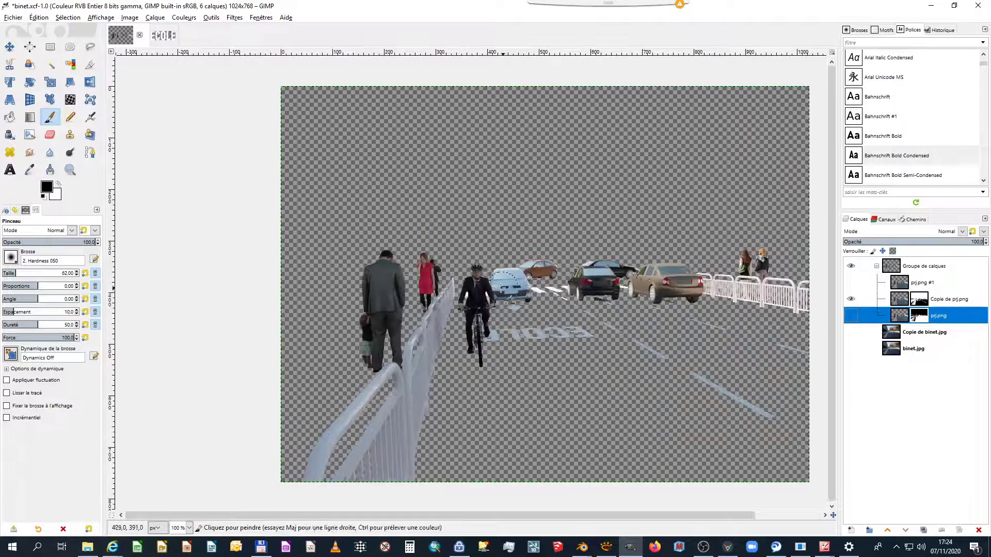
left_click(852, 315)
left_click(851, 332)
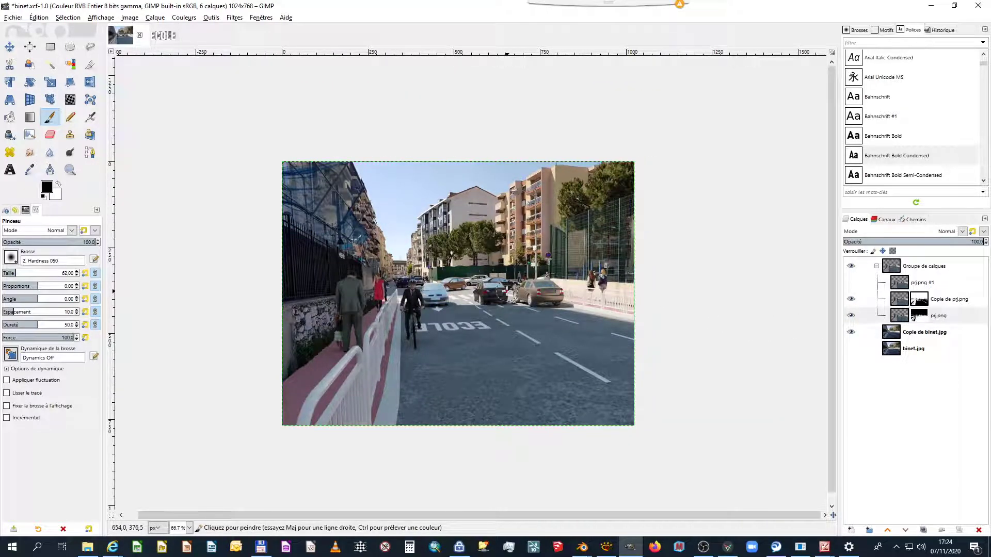
Paint white with a 36 px brush on the prj.png layer mask below the white car to reveal the rendered red strip
scroll(476, 281, "up", 3)
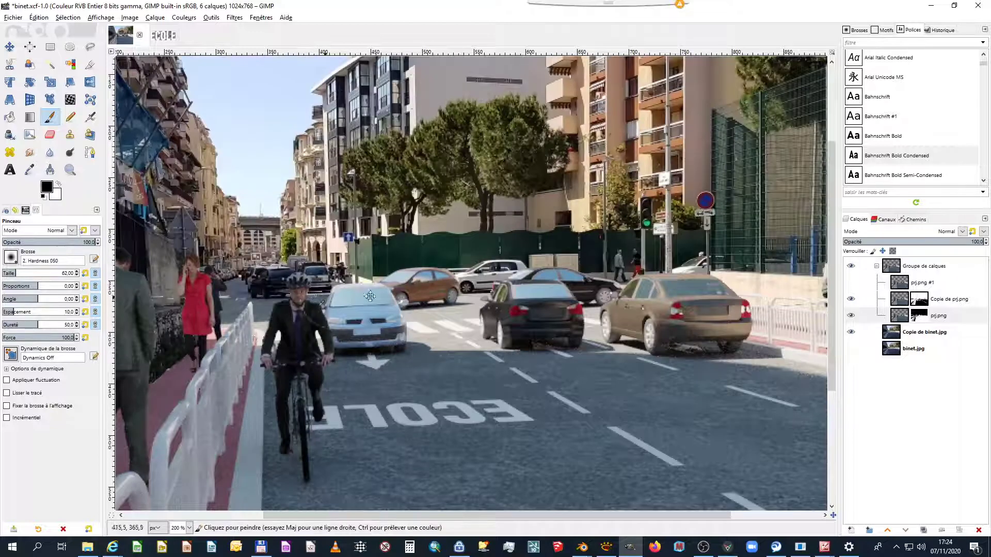
left_click_drag(370, 296, 490, 302)
scroll(490, 302, "up", 1)
left_click_drag(758, 312, 617, 293)
scroll(617, 293, "up", 1)
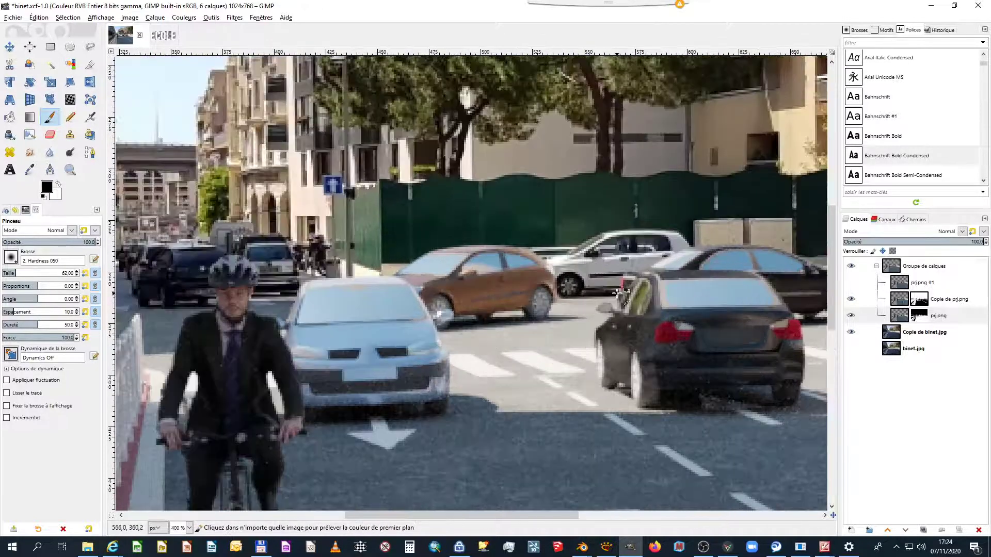
scroll(619, 292, "up", 1)
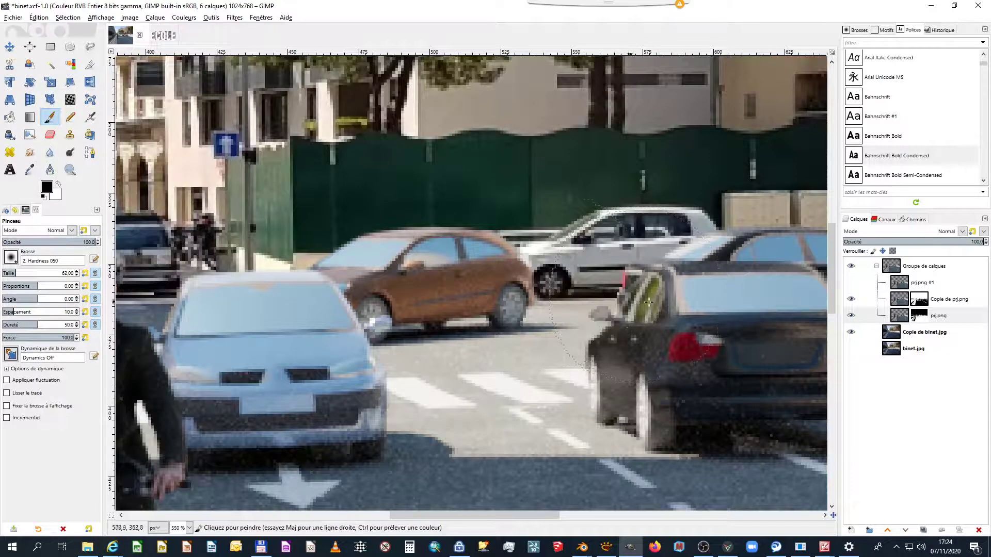
left_click(869, 315)
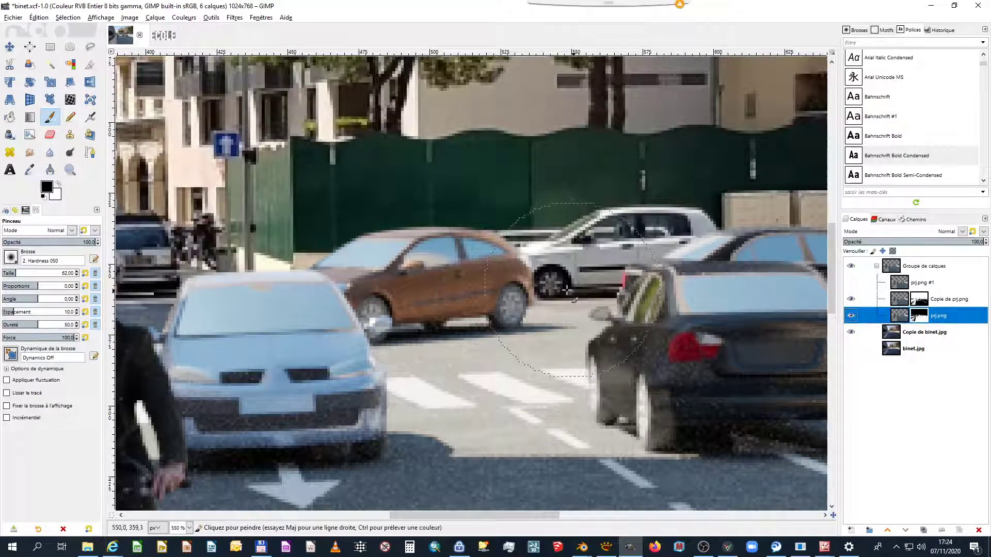
scroll(567, 290, "down", 5)
mouse_move(537, 310)
left_mouse_down()
mouse_move(588, 310)
mouse_move(530, 306)
mouse_move(382, 328)
mouse_move(506, 317)
mouse_move(428, 334)
mouse_move(518, 313)
mouse_move(597, 314)
mouse_move(332, 282)
mouse_move(504, 301)
mouse_move(357, 319)
mouse_move(510, 313)
mouse_move(405, 321)
mouse_move(655, 305)
mouse_move(523, 291)
mouse_move(686, 293)
left_mouse_up()
left_click(58, 184)
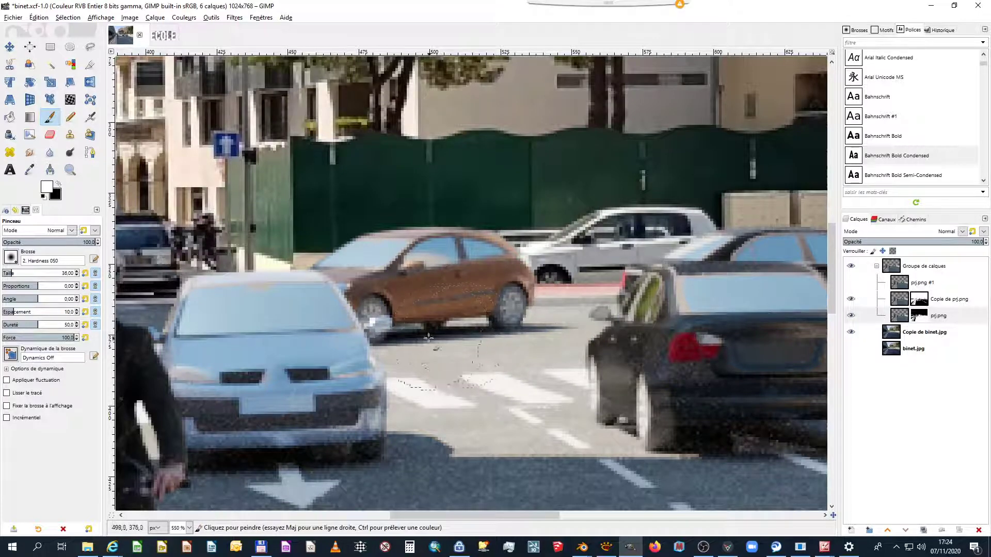
Paint black on the prj.png layer mask over the red strip below the white car to hide it
left_click(58, 184)
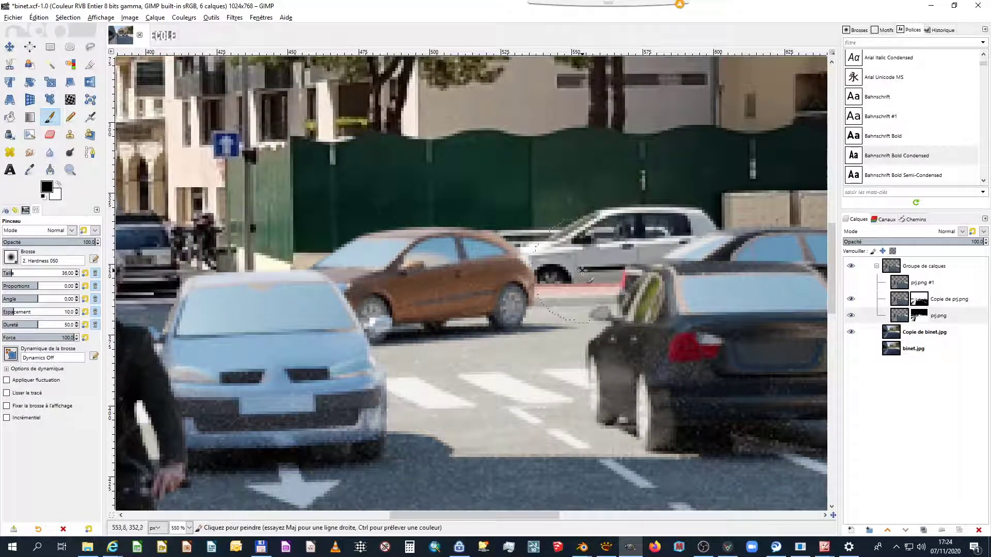
mouse_move(583, 270)
left_mouse_down()
mouse_move(534, 275)
mouse_move(633, 273)
left_mouse_up()
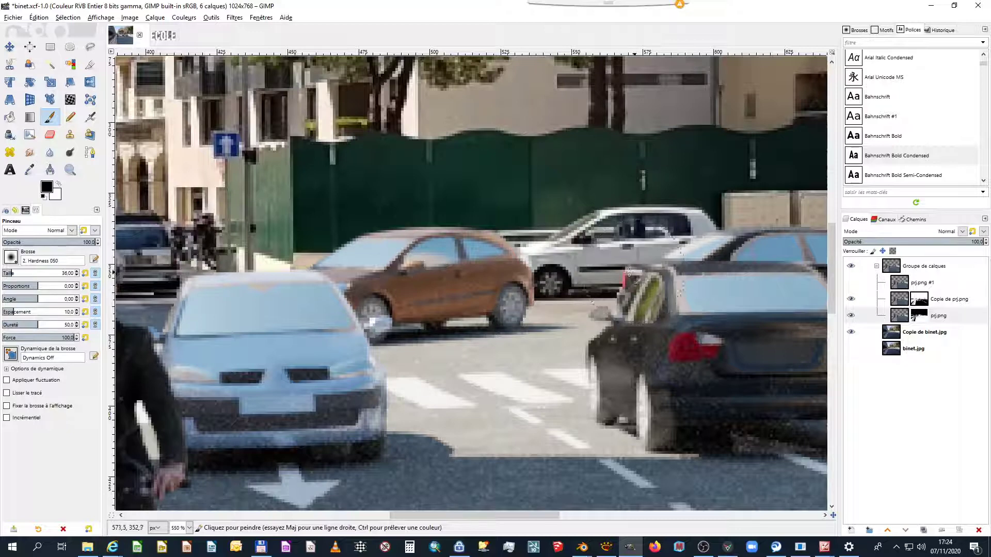
scroll(432, 327, "down", 6)
scroll(432, 327, "up", 1)
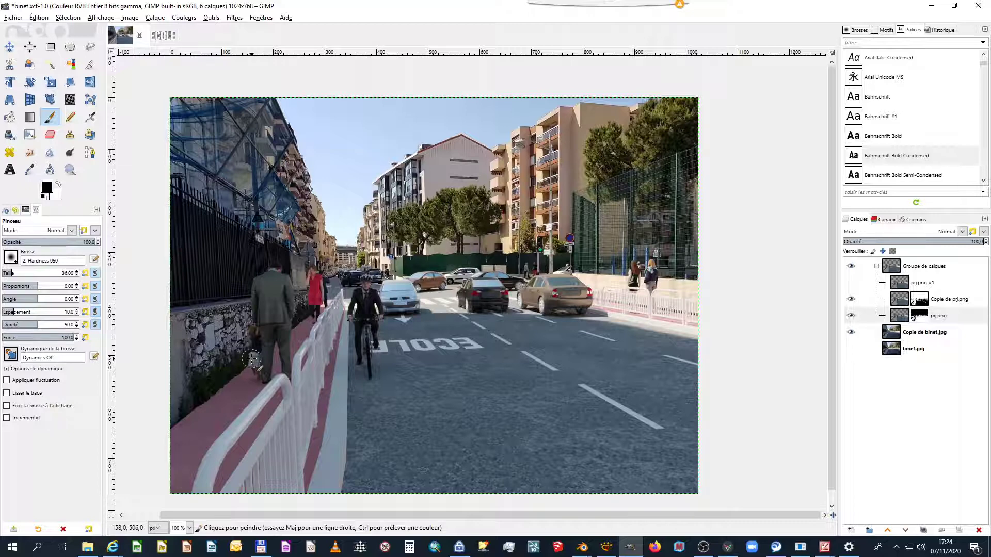
scroll(671, 269, "up", 3)
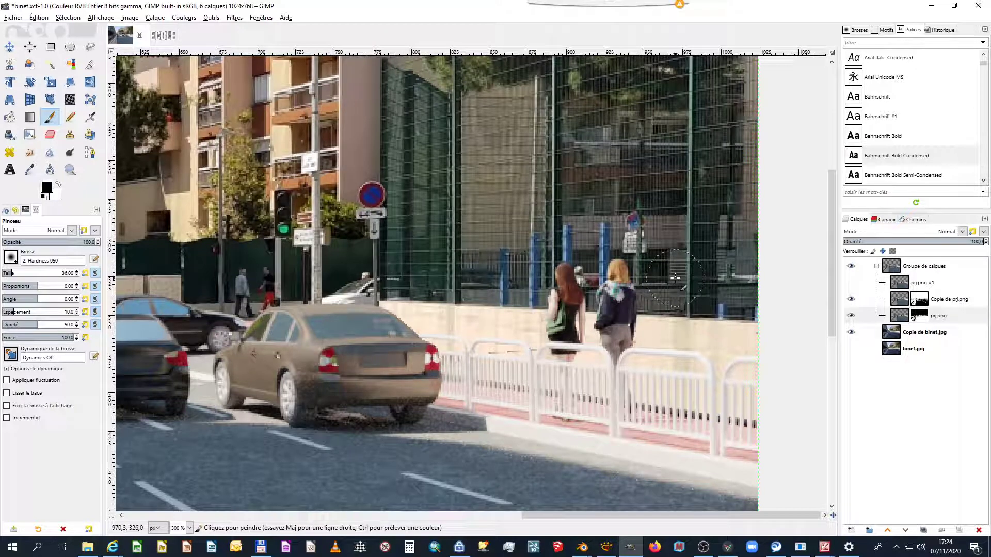
scroll(675, 279, "down", 3)
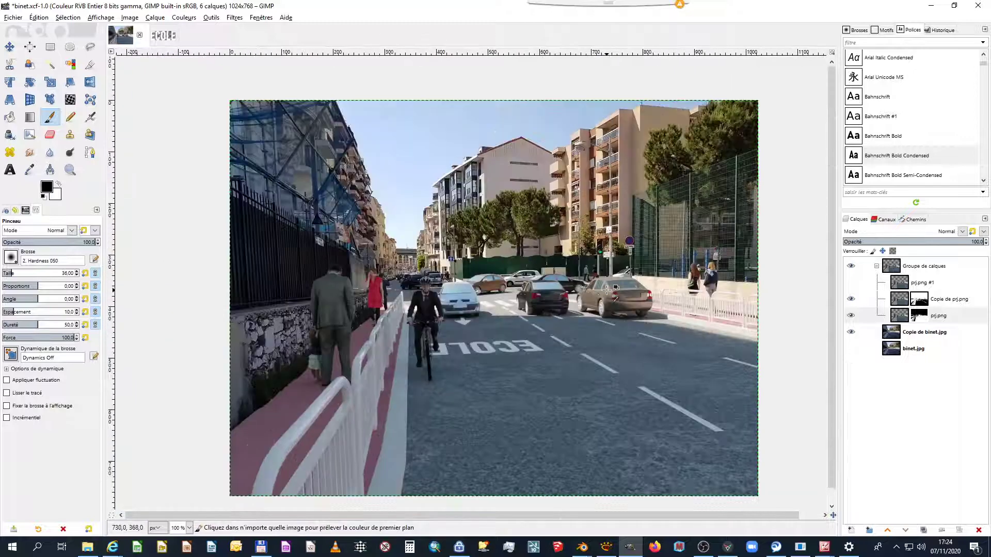